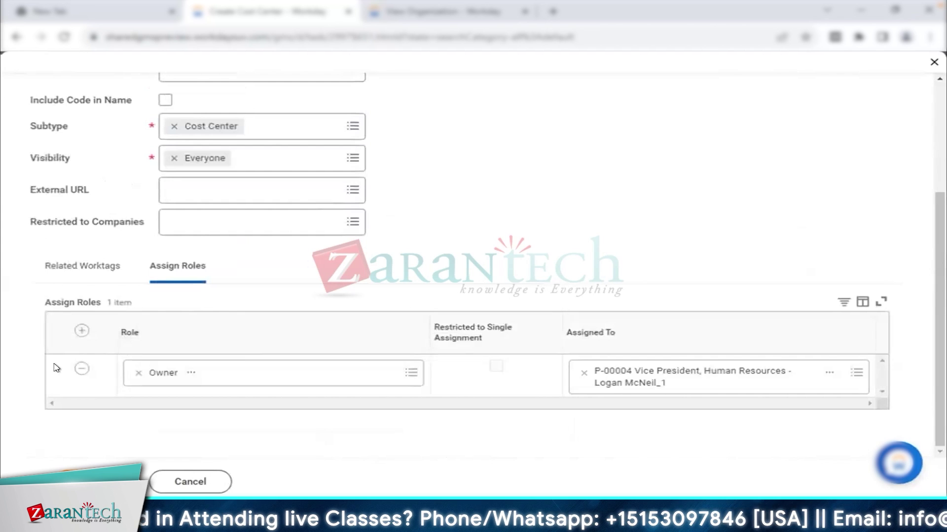
Copy the existing cost center's title and start another Create Cost Center task
{"action": "left_click", "coordinate": [80, 371]}
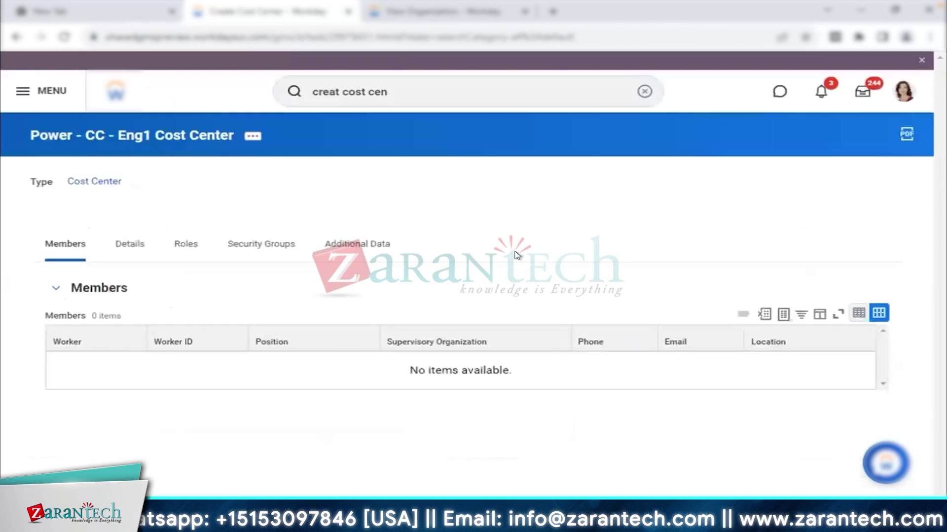
{"action": "right_click", "coordinate": [143, 137]}
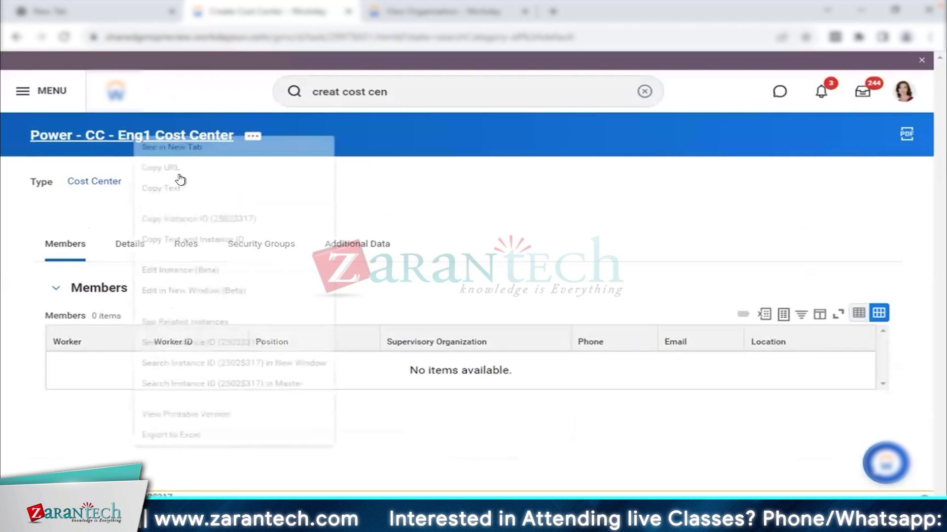
{"action": "left_click", "coordinate": [179, 189]}
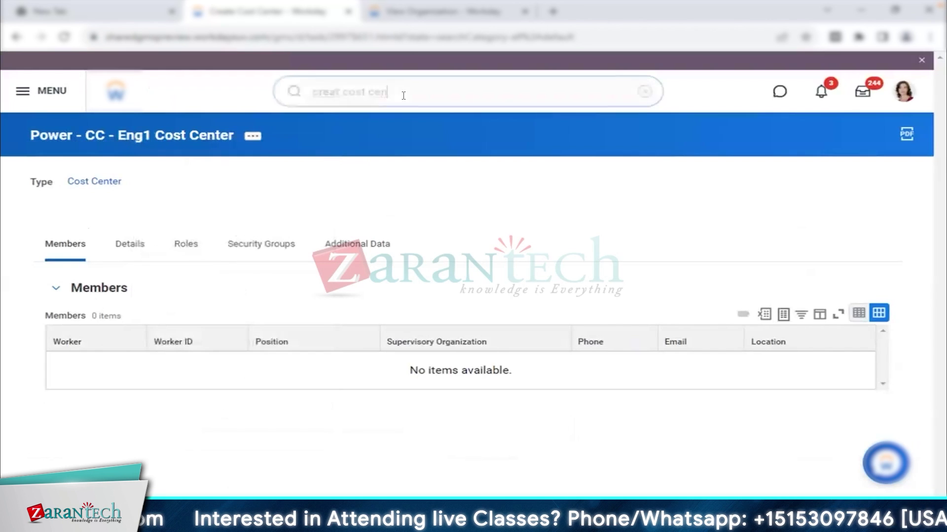
{"action": "left_click", "coordinate": [403, 95]}
{"action": "left_click", "coordinate": [382, 142]}
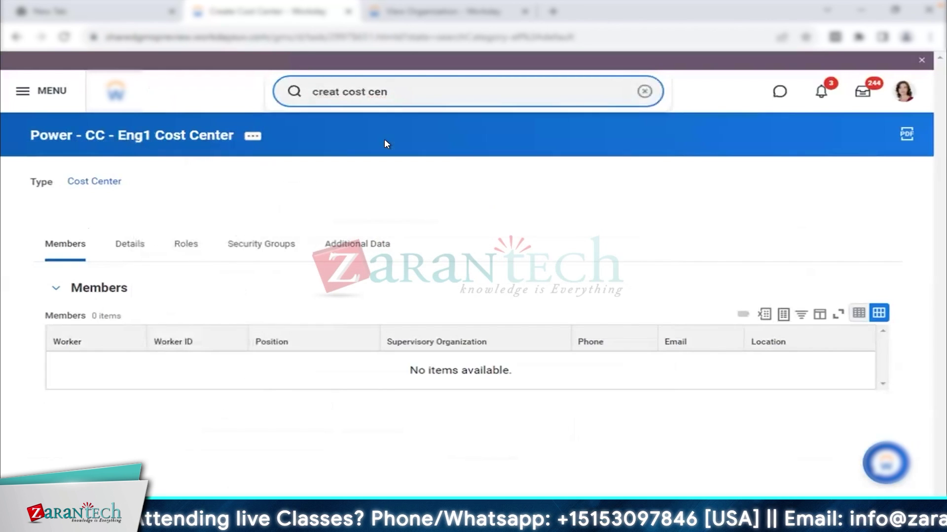
Name it Power - CC - DevOps1 under the Power reorganization, with subtype Cost Center
{"action": "left_click", "coordinate": [237, 249]}
{"action": "type", "text": "Power - CC - Eng1 Cost Center"}
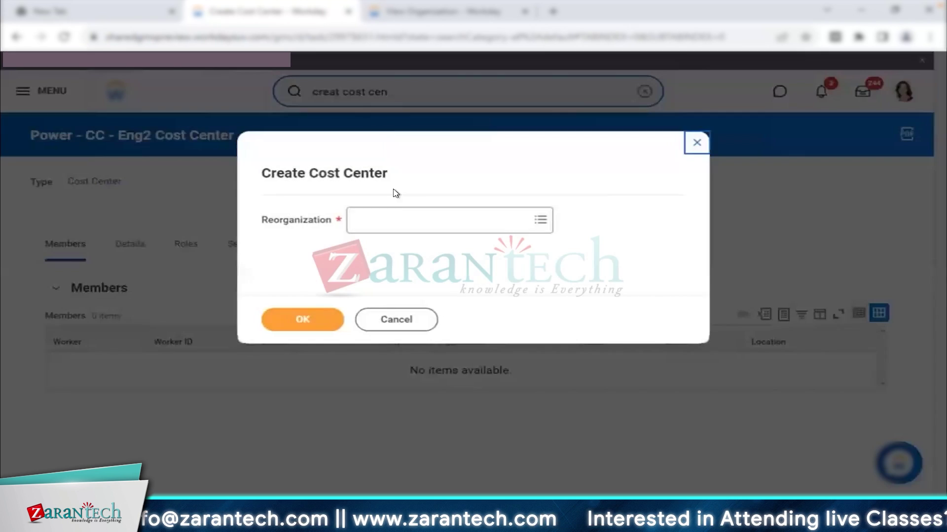
{"action": "left_click", "coordinate": [399, 212]}
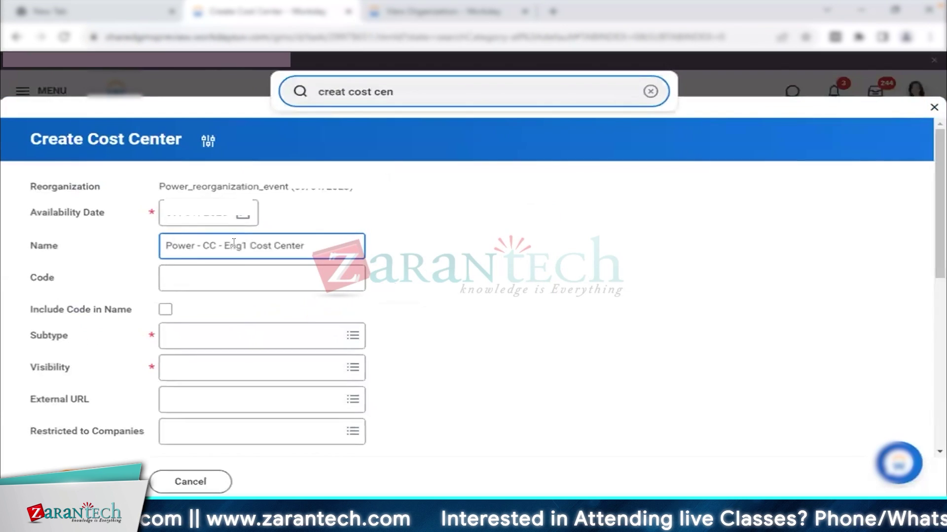
{"action": "key", "text": "BackSpace"}
{"action": "key", "text": "BackSpace"}
{"action": "key", "text": "BackSpace"}
{"action": "key", "text": "BackSpace"}
{"action": "key", "text": "BackSpace"}
{"action": "key", "text": "BackSpace"}
{"action": "key", "text": "BackSpace"}
{"action": "key", "text": "BackSpace"}
{"action": "key", "text": "BackSpace"}
{"action": "key", "text": "BackSpace"}
{"action": "key", "text": "BackSpace"}
{"action": "key", "text": "BackSpace"}
{"action": "key", "text": "BackSpace"}
{"action": "key", "text": "BackSpace"}
{"action": "key", "text": "BackSpace"}
{"action": "key", "text": "BackSpace"}
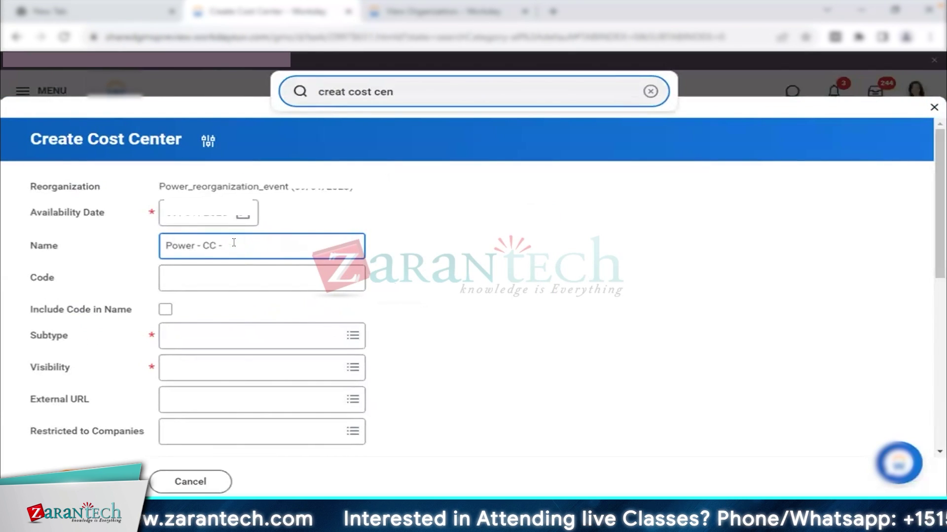
{"action": "type", "text": "DevOps1"}
{"action": "left_click", "coordinate": [270, 335]}
{"action": "left_click", "coordinate": [184, 289]}
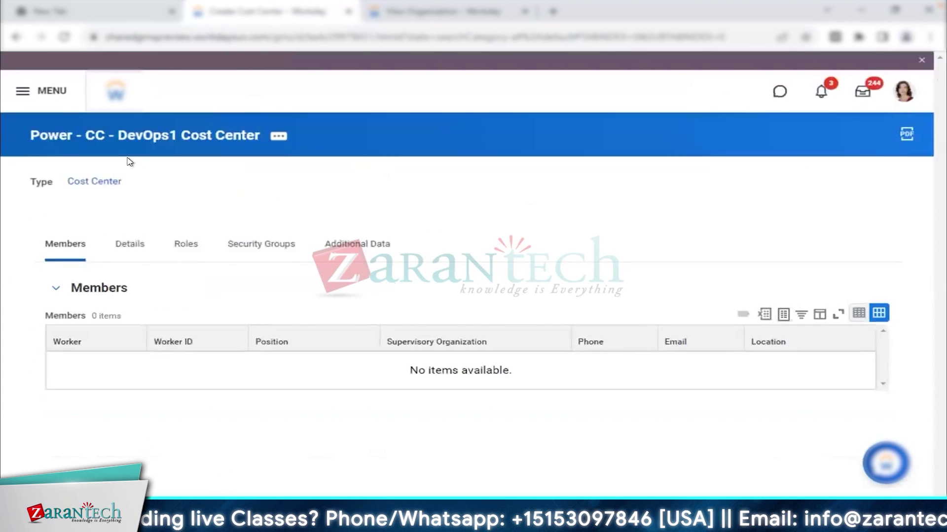
Copy the DevOps1 name and start a new cost center under Power_reorganization_event
{"action": "right_click", "coordinate": [148, 146]}
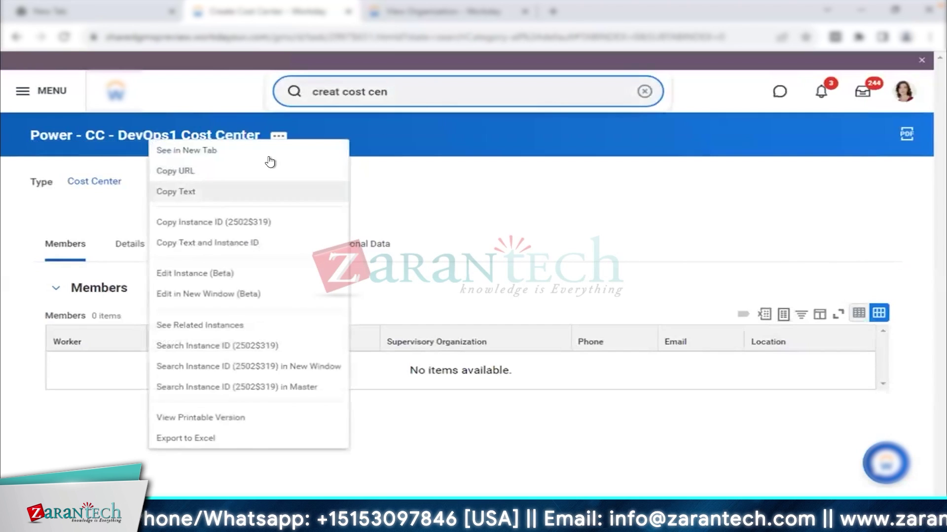
{"action": "left_click", "coordinate": [425, 93]}
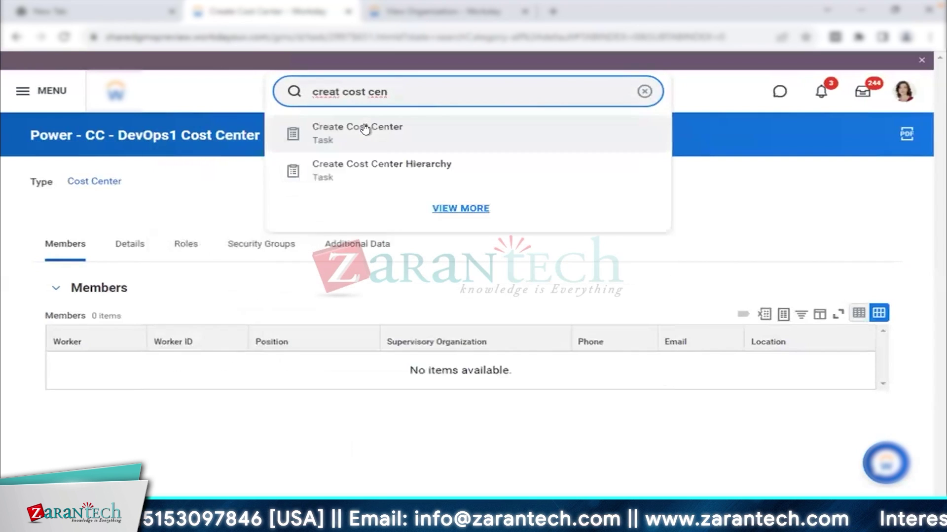
{"action": "left_click", "coordinate": [363, 126]}
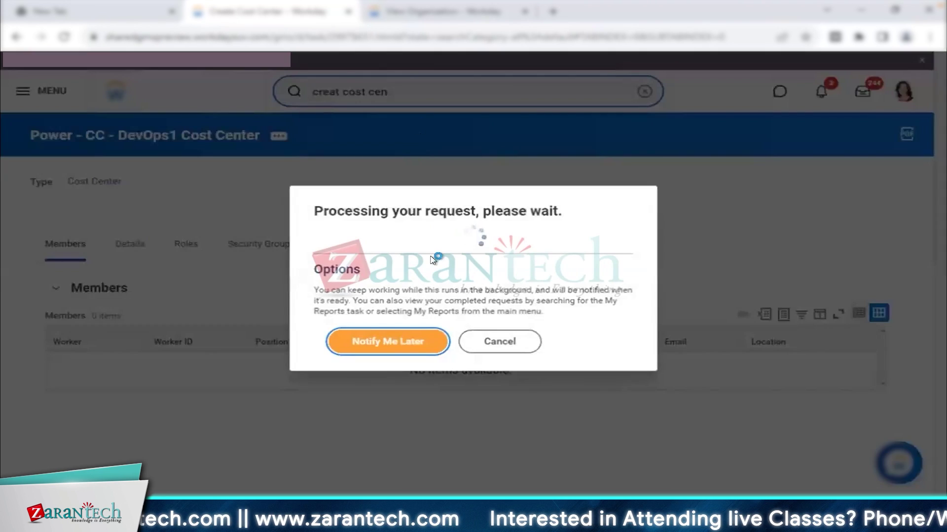
{"action": "left_click", "coordinate": [427, 229]}
{"action": "type", "text": "power"}
{"action": "key", "text": "Return"}
{"action": "left_click", "coordinate": [303, 321]}
Paste the name as Power - CC - DevOps2, with subtype Cost Center, and set its visibility
{"action": "left_click", "coordinate": [247, 245]}
{"action": "type", "text": "Power - CC - DevOps2 Cost Center"}
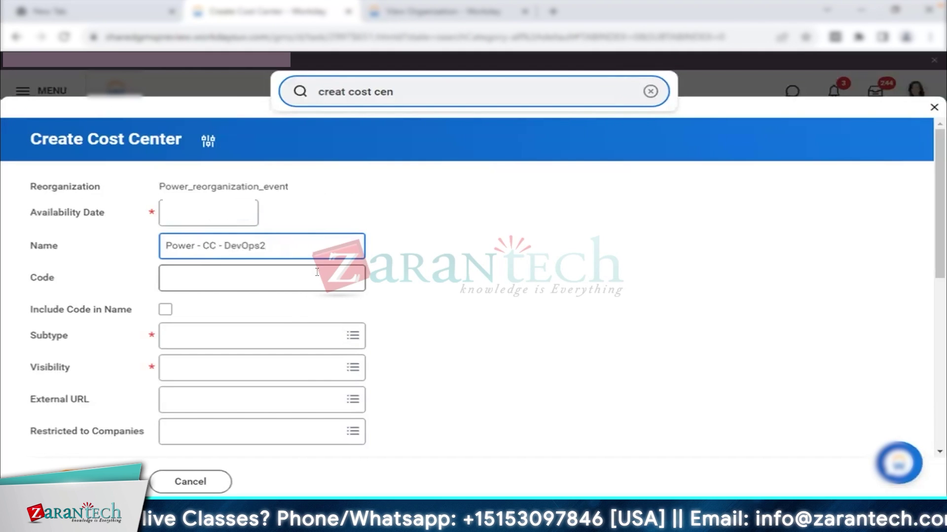
{"action": "left_click", "coordinate": [270, 337]}
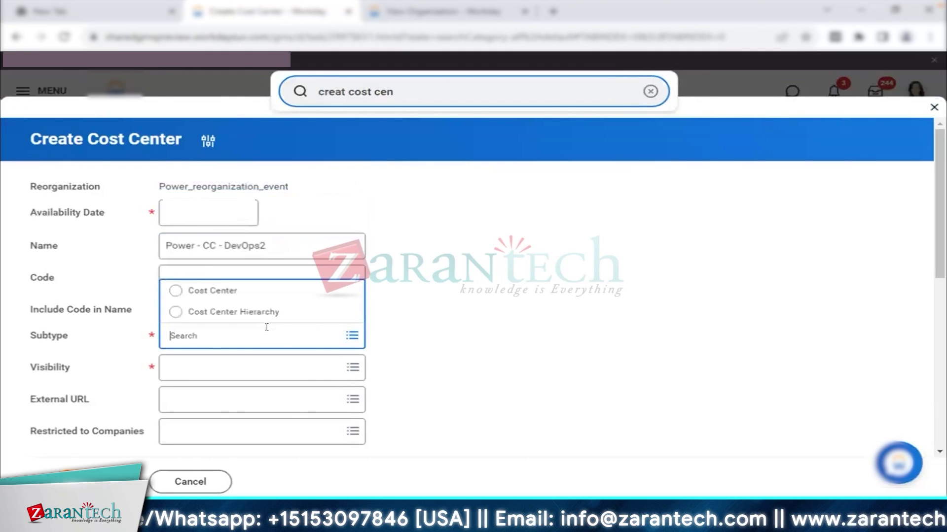
{"action": "left_click", "coordinate": [224, 292]}
{"action": "left_click", "coordinate": [251, 369]}
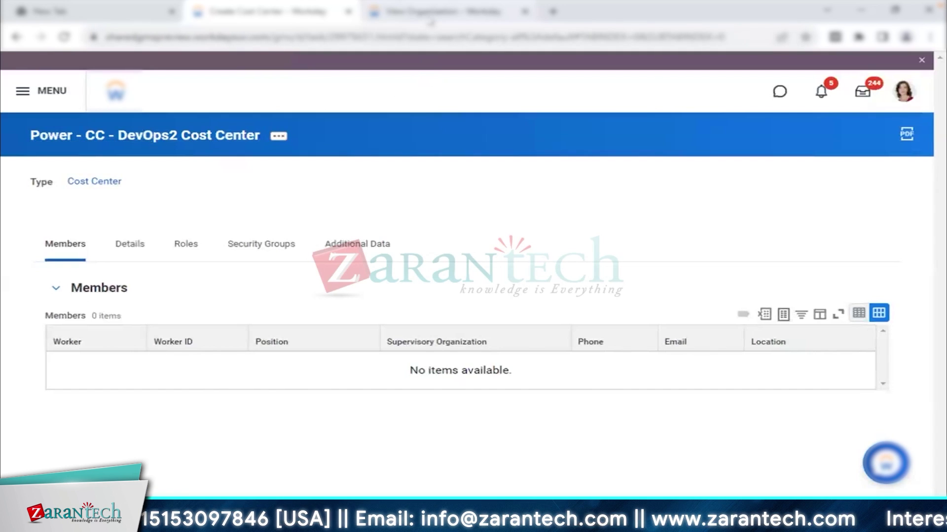
{"action": "left_click", "coordinate": [432, 18]}
Run Create Cost Center Hierarchy via 'creat cos cen' and confirm the Power reorganization
{"action": "left_click", "coordinate": [436, 84]}
{"action": "type", "text": "creat cos cen"}
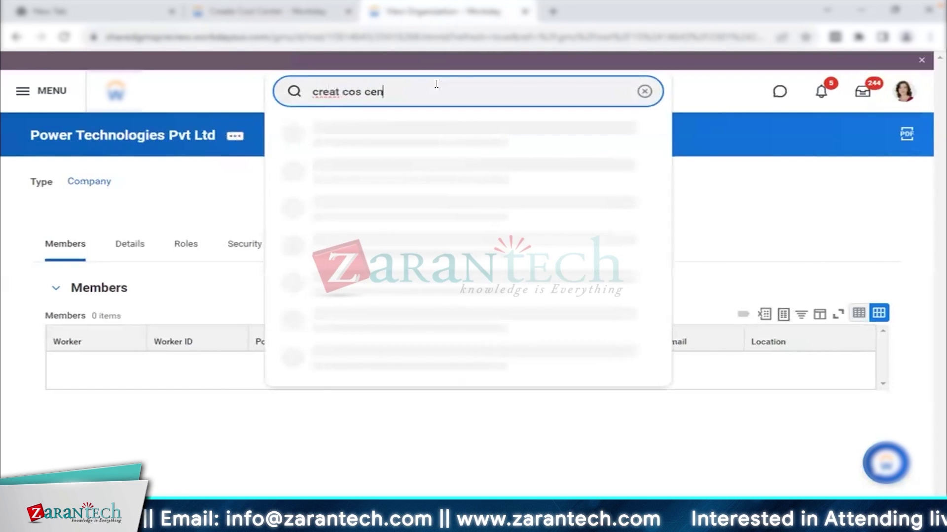
{"action": "left_click", "coordinate": [445, 160]}
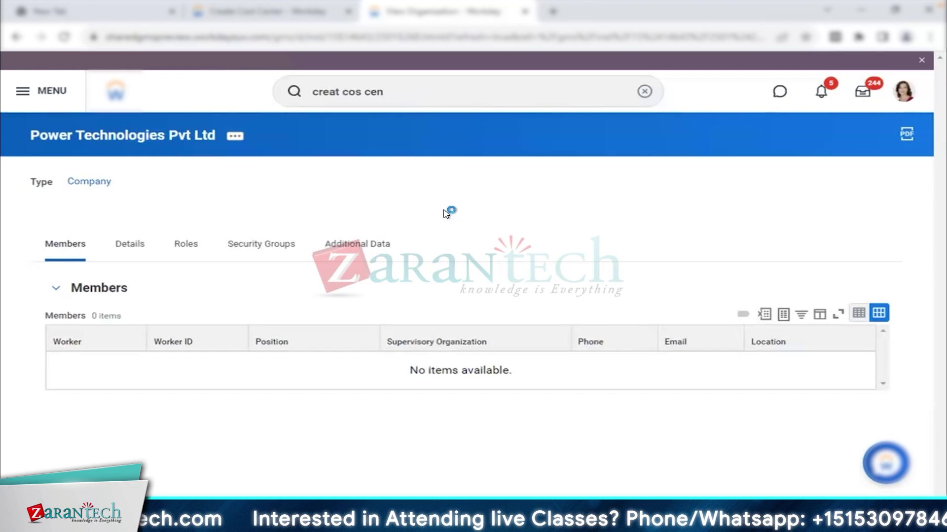
{"action": "key", "text": "Return"}
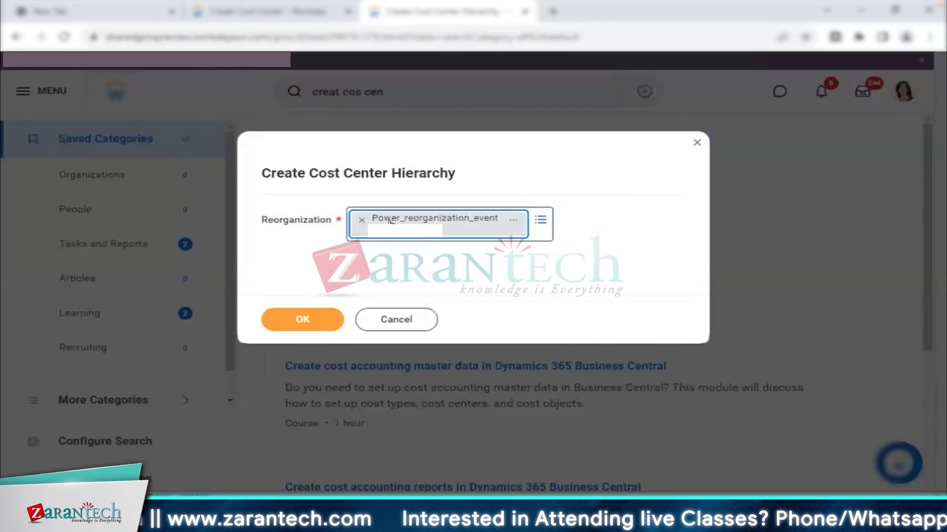
{"action": "left_click", "coordinate": [312, 318]}
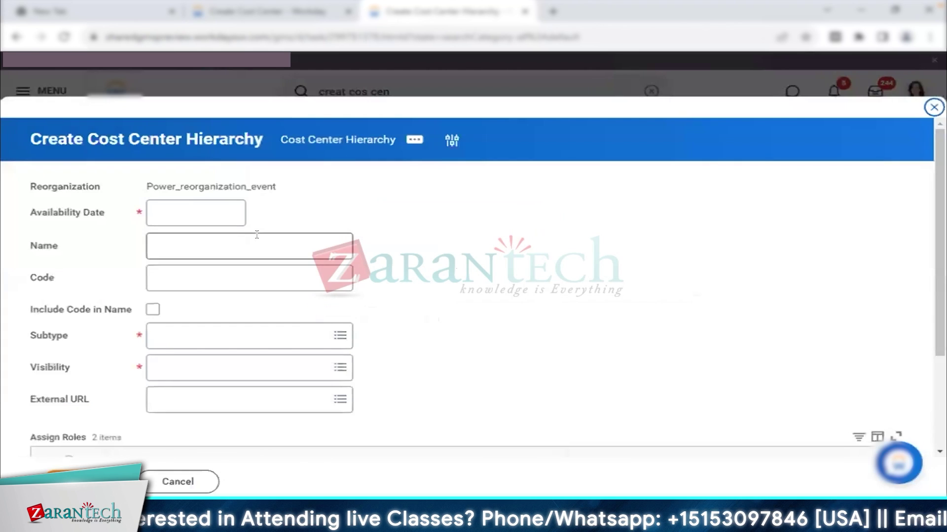
Name the hierarchy Power CC Top, with subtype Cost Center Hierarchy and visibility Everyone
{"action": "left_click", "coordinate": [258, 242]}
{"action": "left_click", "coordinate": [225, 335]}
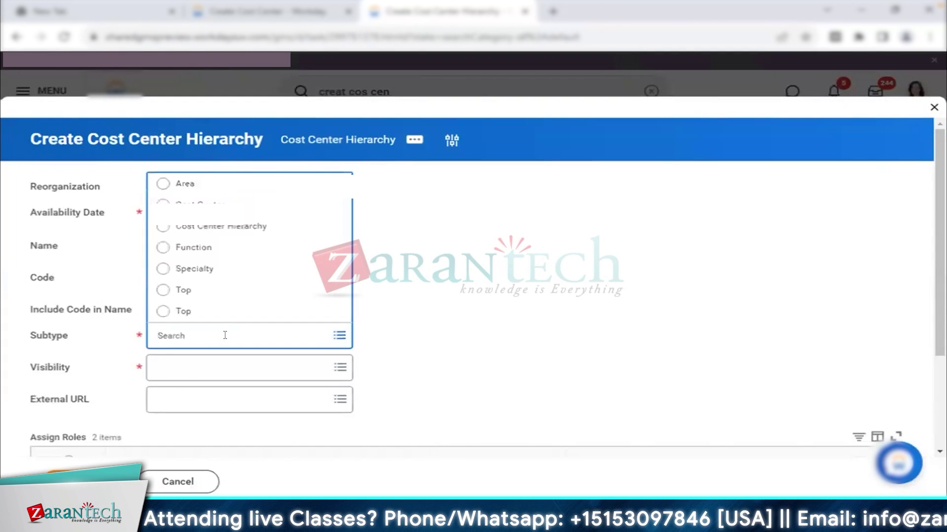
{"action": "left_click", "coordinate": [223, 225]}
{"action": "left_click", "coordinate": [243, 365]}
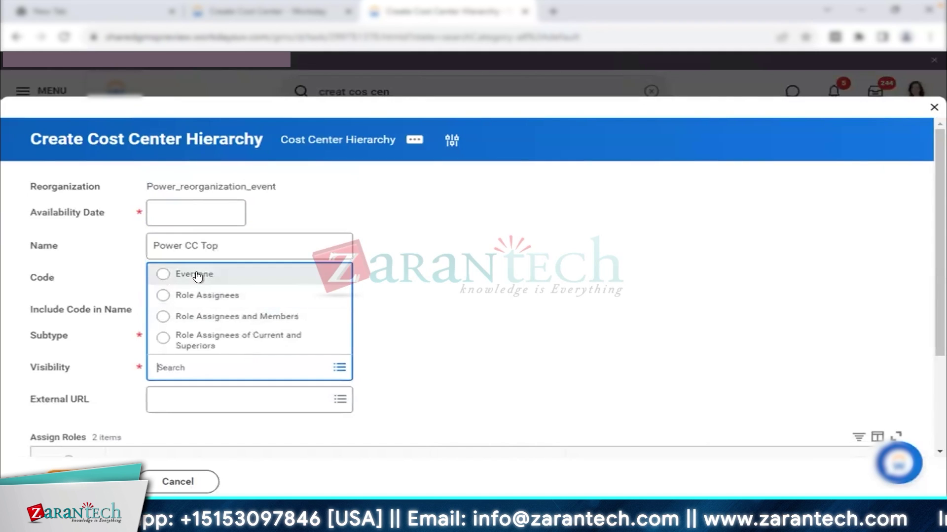
{"action": "left_click", "coordinate": [196, 275]}
{"action": "scroll", "coordinate": [448, 342], "scroll_direction": "down", "scroll_amount": 3}
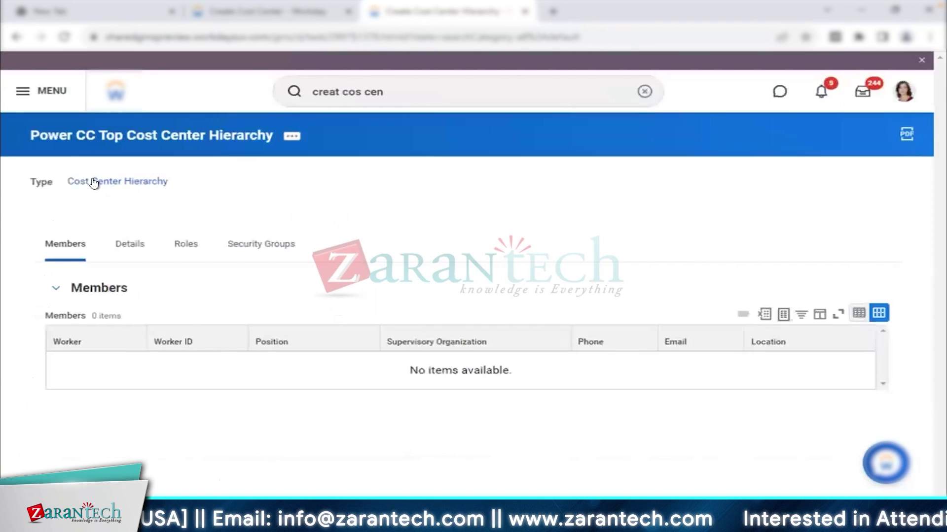
From Power CC Top's related actions, start Reorganization > Assign Included Organizations
{"action": "left_click_drag", "start_coordinate": [63, 182], "coordinate": [365, 159]}
{"action": "left_click", "coordinate": [294, 138]}
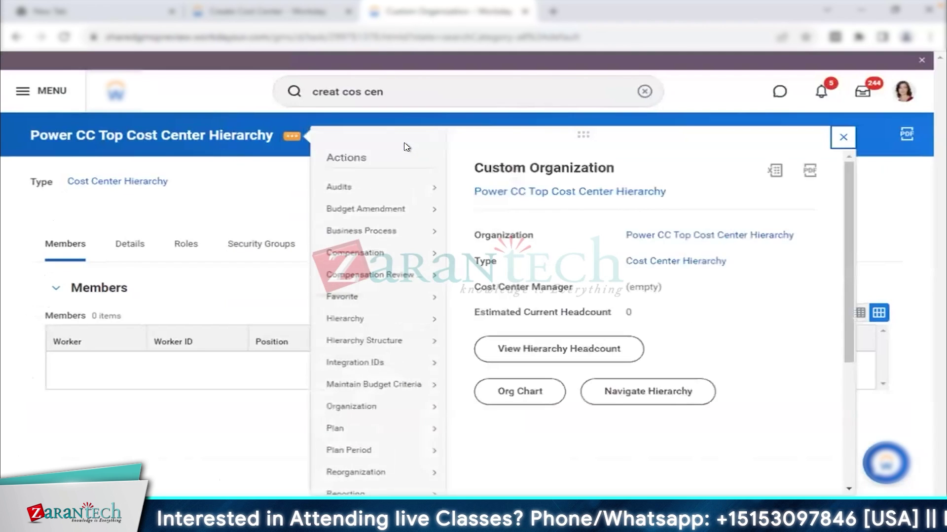
{"action": "scroll", "coordinate": [391, 353], "scroll_direction": "down", "scroll_amount": 1}
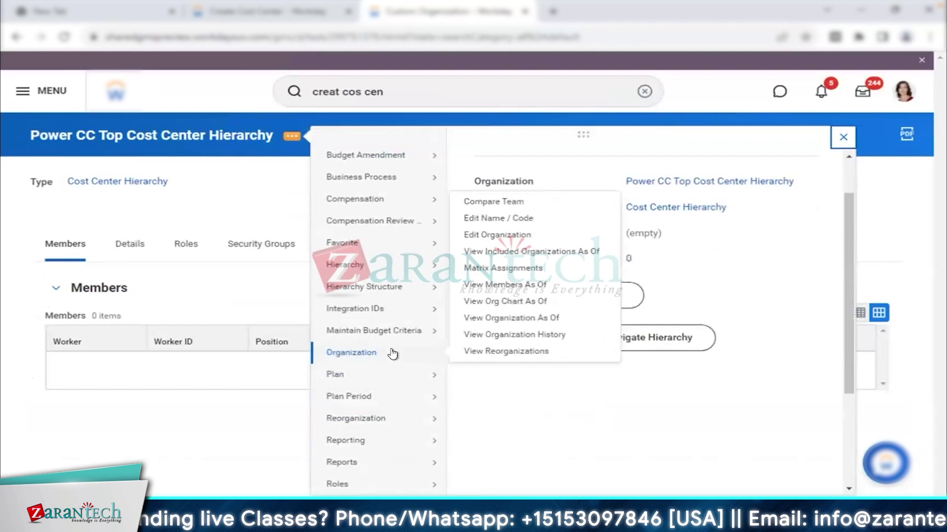
{"action": "scroll", "coordinate": [402, 310], "scroll_direction": "down", "scroll_amount": 3}
{"action": "mouse_move", "coordinate": [408, 296]}
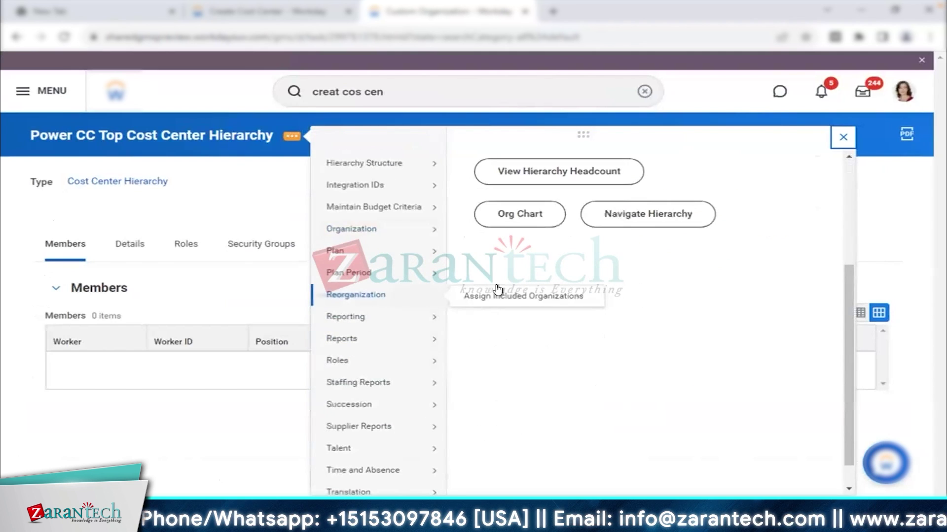
{"action": "left_click", "coordinate": [517, 297]}
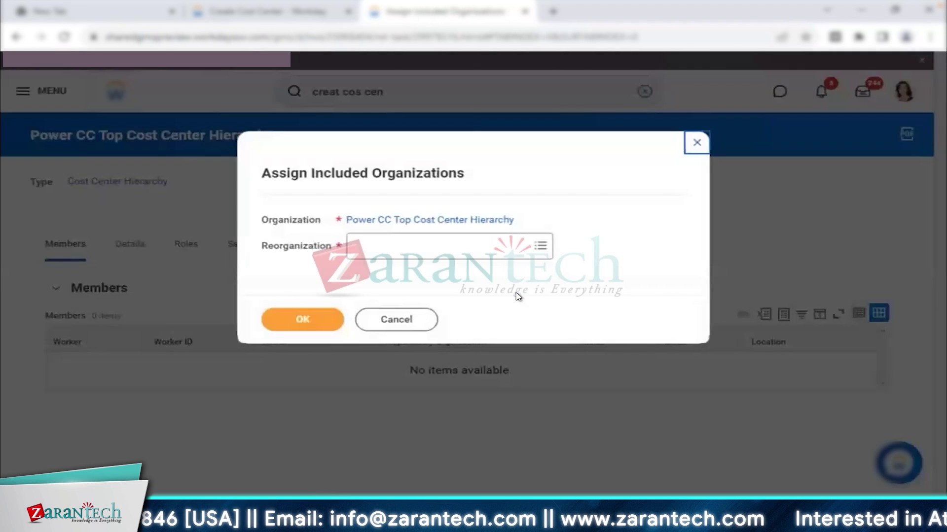
Choose Power_reorganization_event, search organizations with 'p', then open the hierarchy's org chart
{"action": "left_click", "coordinate": [445, 246]}
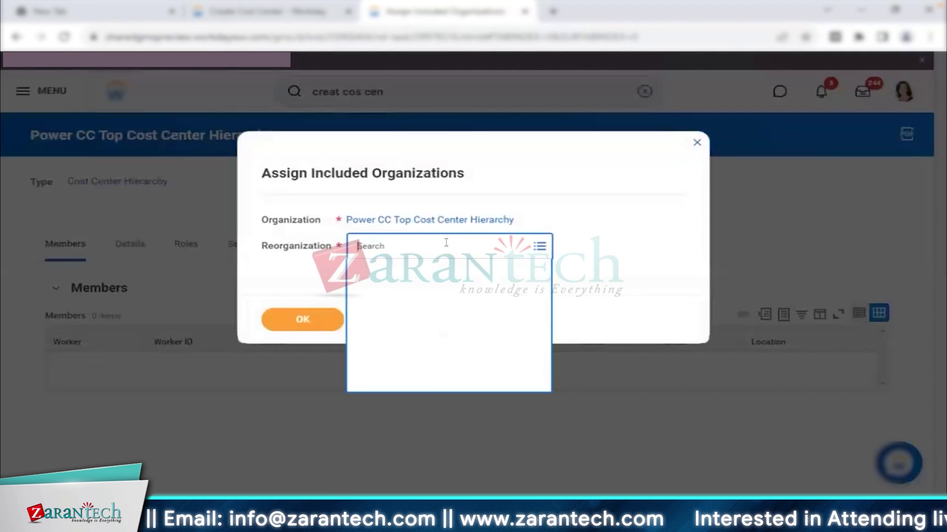
{"action": "left_click", "coordinate": [446, 268]}
{"action": "left_click", "coordinate": [305, 321]}
{"action": "left_click", "coordinate": [258, 239]}
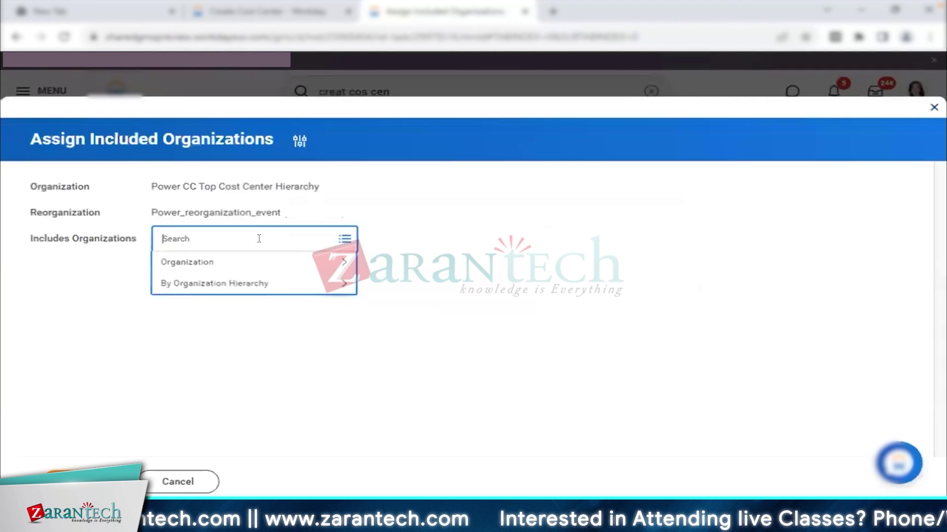
{"action": "type", "text": "pow"}
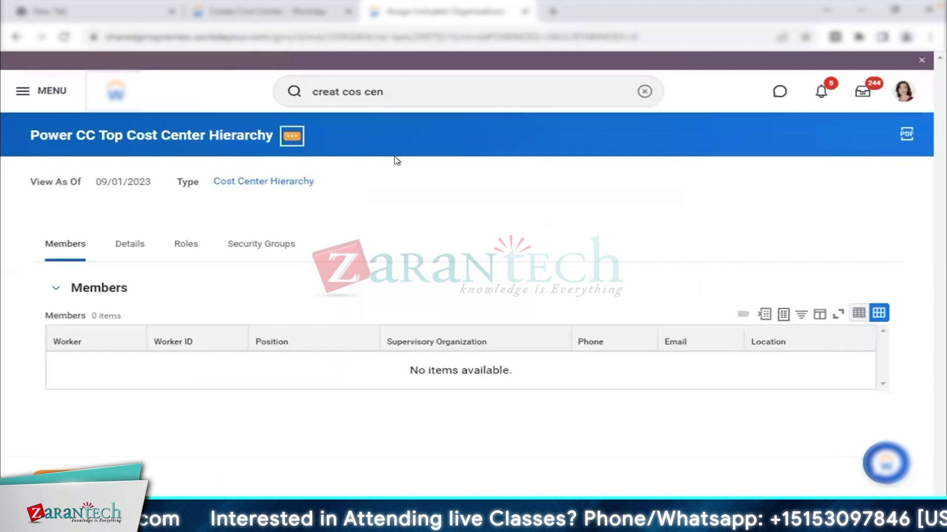
{"action": "left_click", "coordinate": [291, 136]}
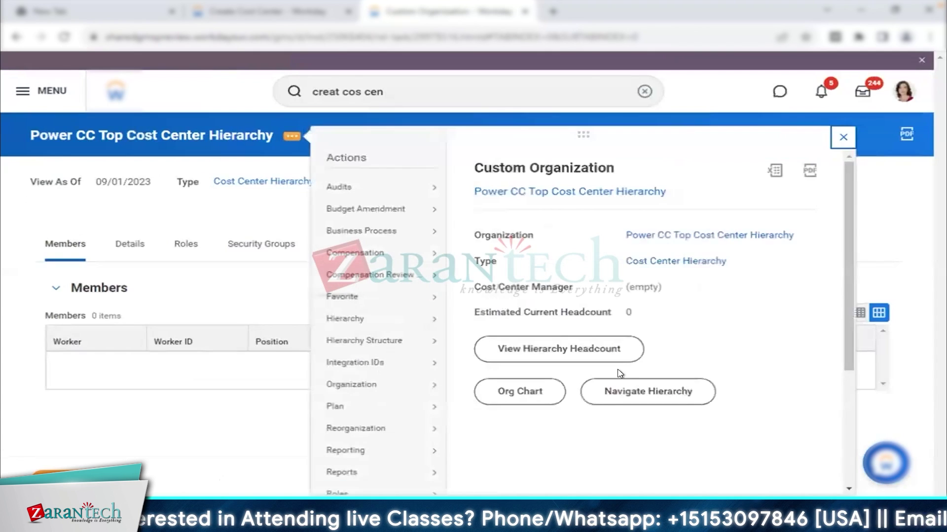
{"action": "left_click", "coordinate": [551, 392]}
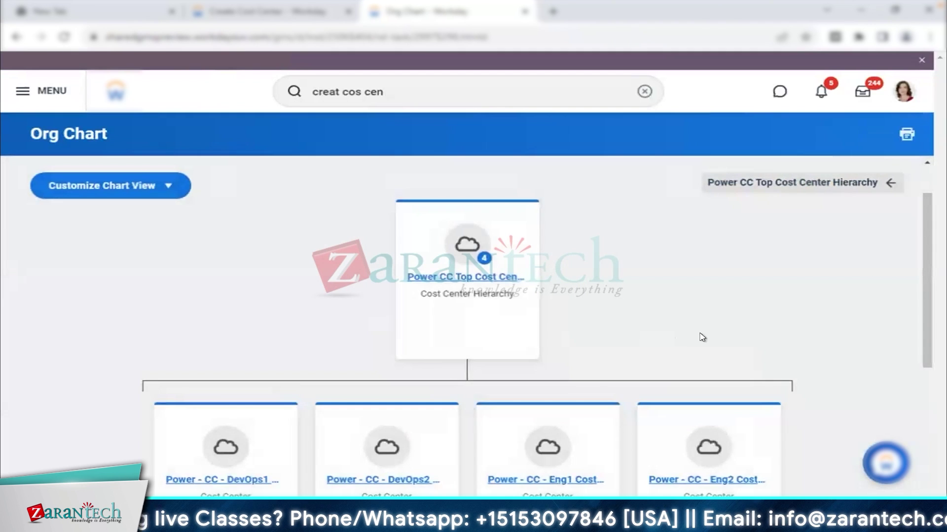
Scroll through the Power CC Top org chart, then return to the DevOps2 cost center tab
{"action": "scroll", "coordinate": [703, 338], "scroll_direction": "down", "scroll_amount": 1}
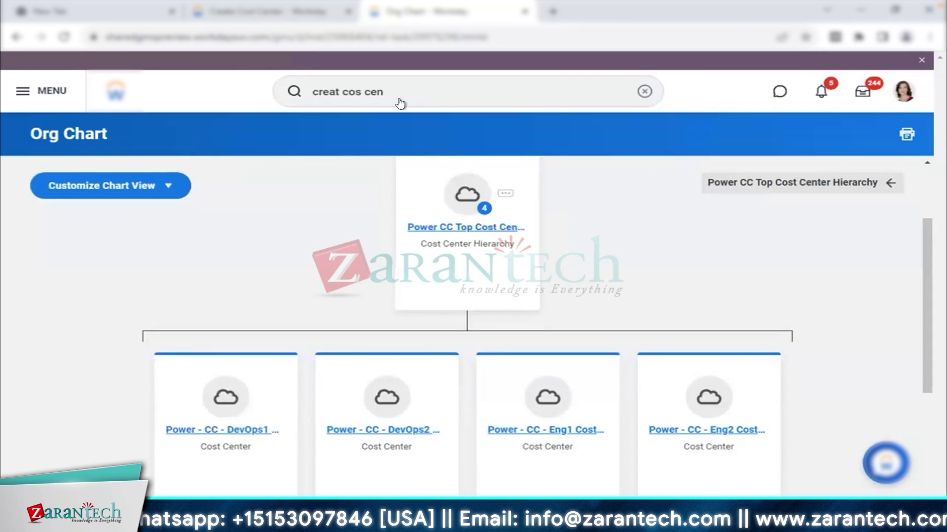
{"action": "key", "text": "ctrl+shift+Tab"}
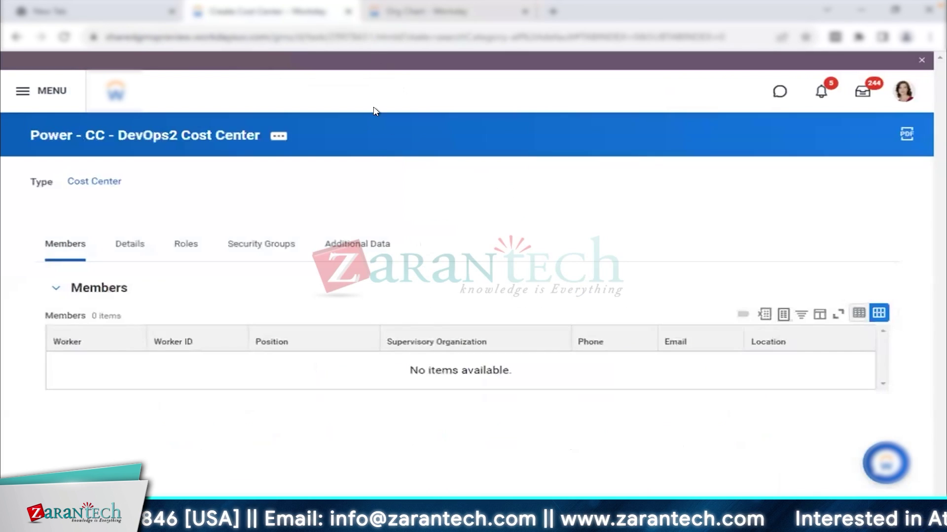
Start a Create Cost Center Hierarchy task via 'creat cost cen' under Power_reorganization_event
{"action": "left_click", "coordinate": [397, 89]}
{"action": "type", "text": "creat cost cen"}
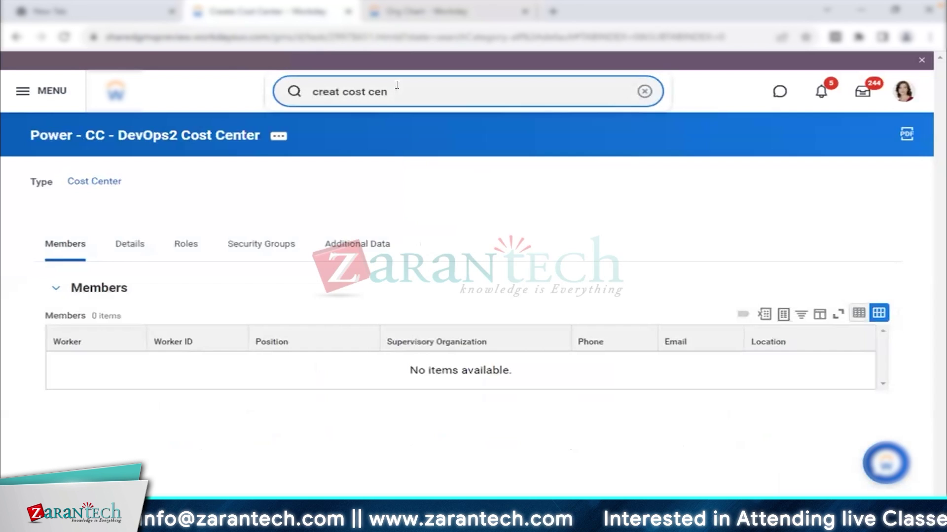
{"action": "key", "text": "Return"}
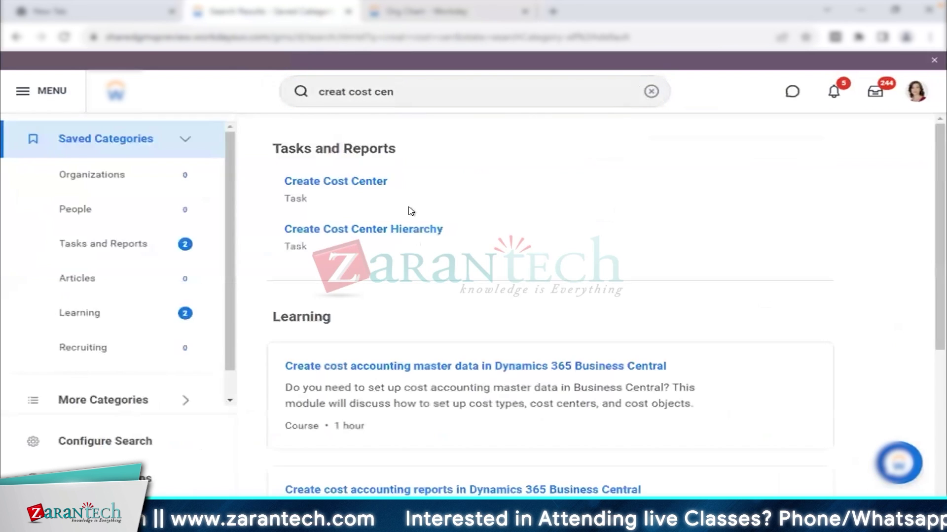
{"action": "left_click", "coordinate": [393, 230]}
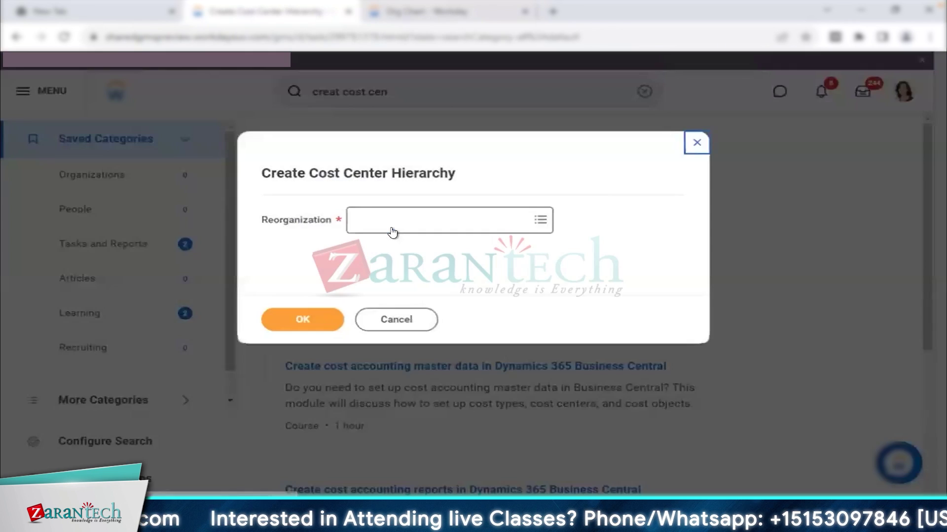
{"action": "left_click", "coordinate": [409, 221]}
{"action": "type", "text": "power"}
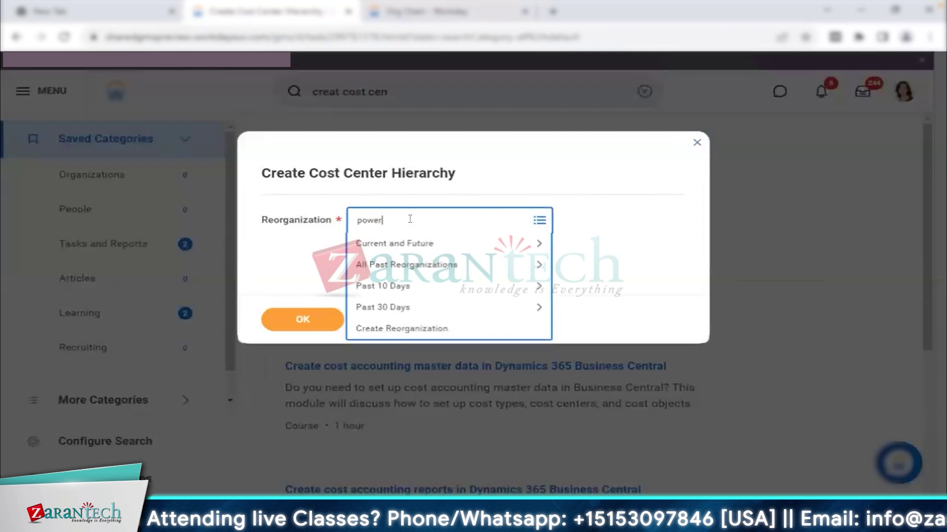
{"action": "key", "text": "Return"}
{"action": "left_click", "coordinate": [302, 320]}
Name it Power - CC - Engineering with subtype Cost Center Hierarchy and submit
{"action": "left_click", "coordinate": [248, 241]}
{"action": "type", "text": "Power - CC - Engineer"}
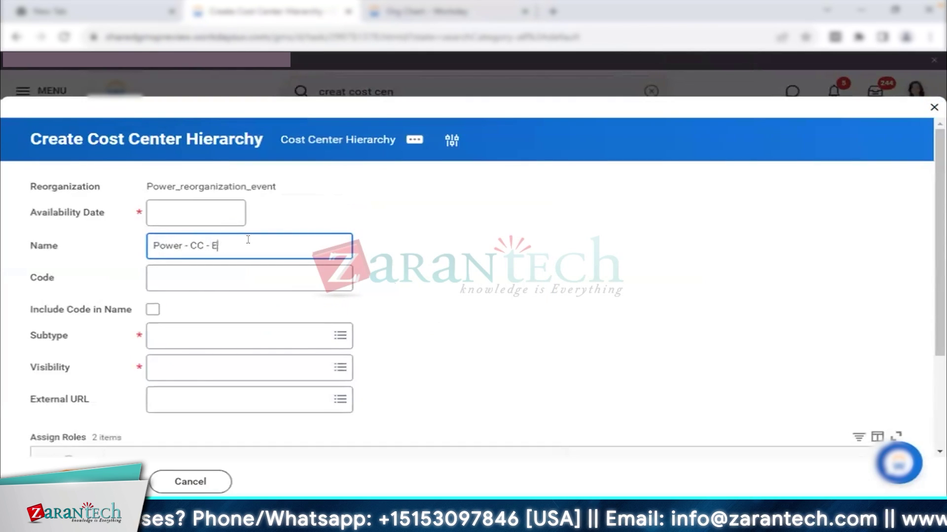
{"action": "left_click", "coordinate": [195, 335]}
{"action": "left_click", "coordinate": [205, 270]}
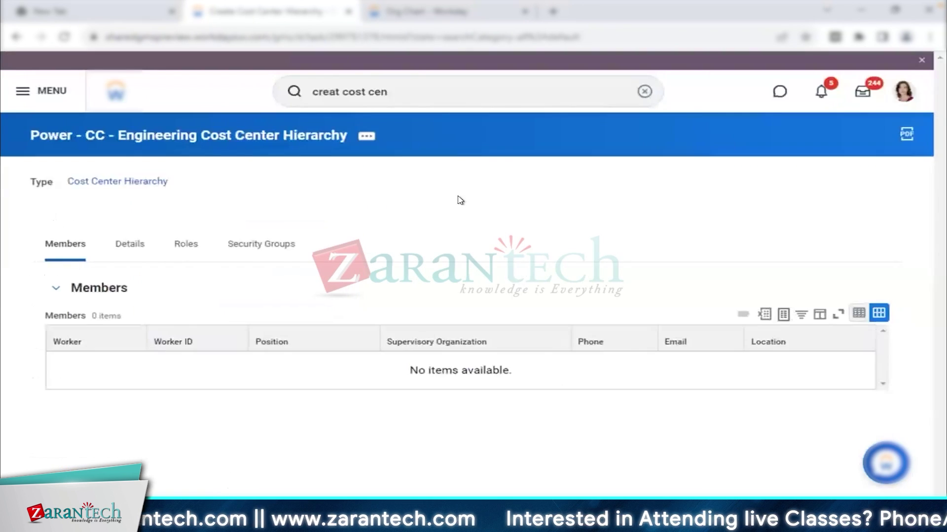
{"action": "left_click", "coordinate": [409, 14]}
Start assigning included organizations to Power CC Top under Power_reorganization_event, searching 'power'
{"action": "left_click", "coordinate": [503, 190]}
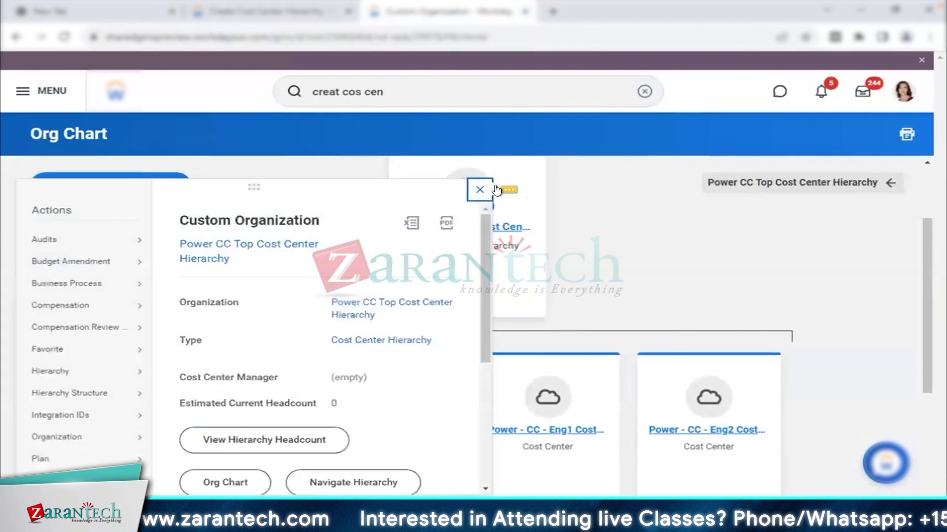
{"action": "scroll", "coordinate": [79, 417], "scroll_direction": "down", "scroll_amount": 4}
{"action": "mouse_move", "coordinate": [102, 389]}
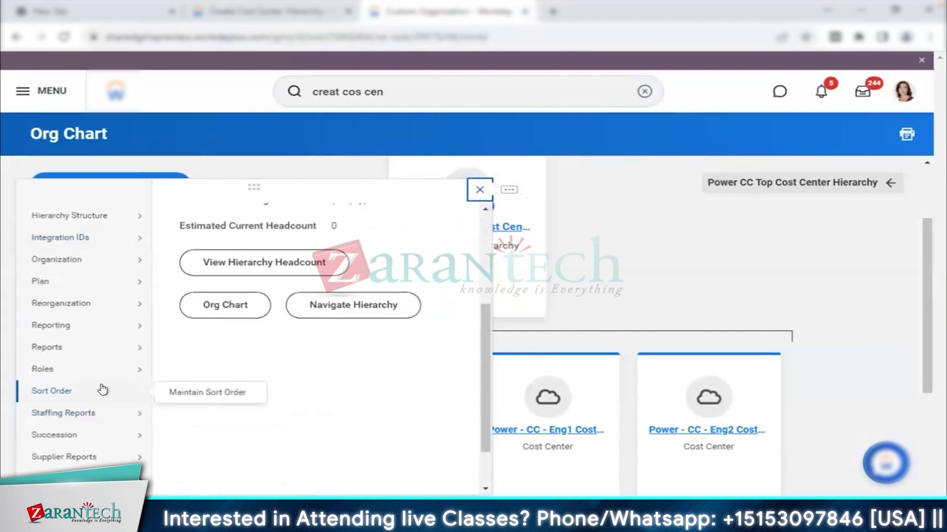
{"action": "mouse_move", "coordinate": [121, 306]}
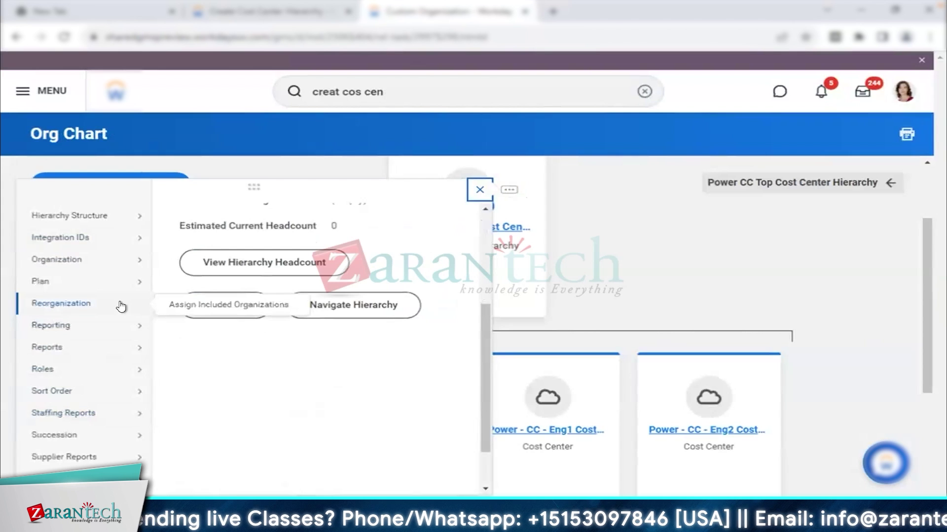
{"action": "left_click", "coordinate": [228, 305]}
{"action": "left_click", "coordinate": [395, 244]}
{"action": "left_click", "coordinate": [396, 323]}
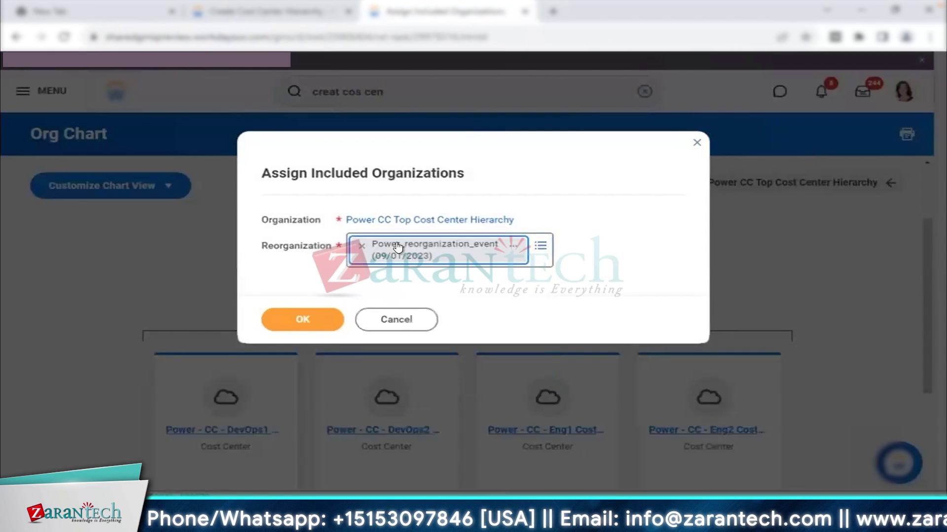
{"action": "left_click", "coordinate": [302, 319]}
{"action": "left_click", "coordinate": [351, 310]}
{"action": "left_click", "coordinate": [284, 234]}
{"action": "type", "text": "power"}
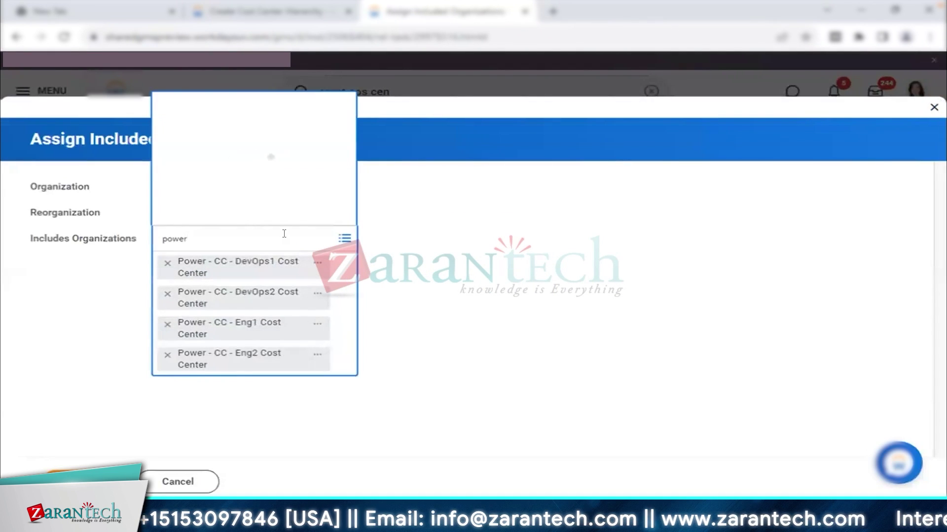
Remove Eng1 and Eng2 from Power CC Top's included organizations
{"action": "left_click", "coordinate": [267, 11]}
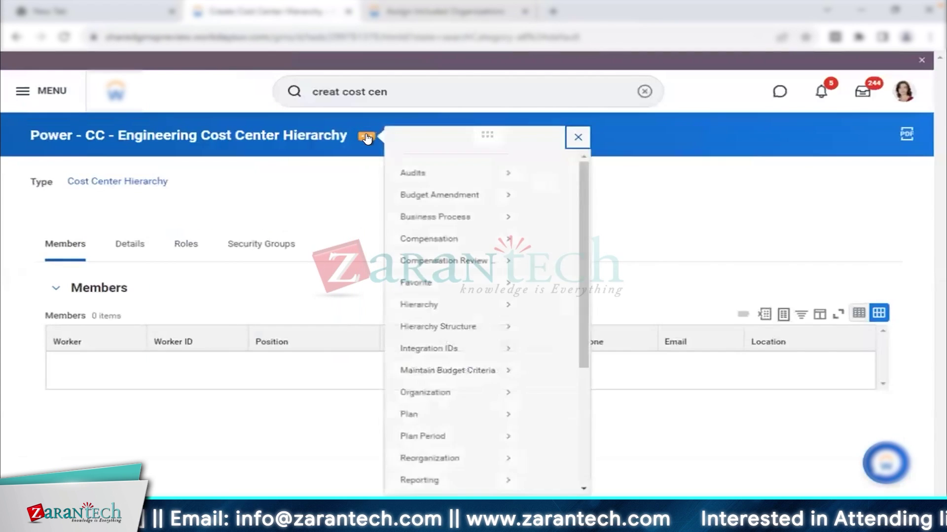
{"action": "scroll", "coordinate": [474, 422], "scroll_direction": "down", "scroll_amount": 3}
{"action": "mouse_move", "coordinate": [472, 349]}
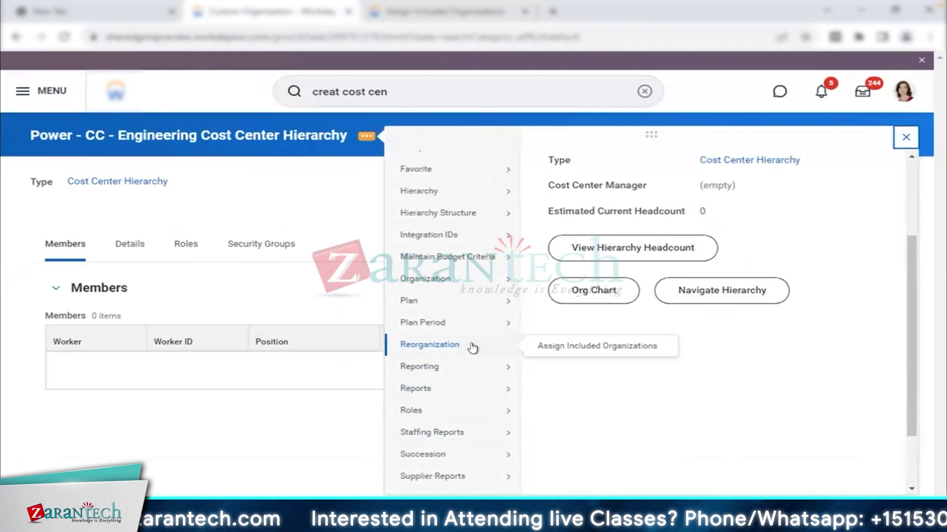
{"action": "mouse_move", "coordinate": [480, 282]}
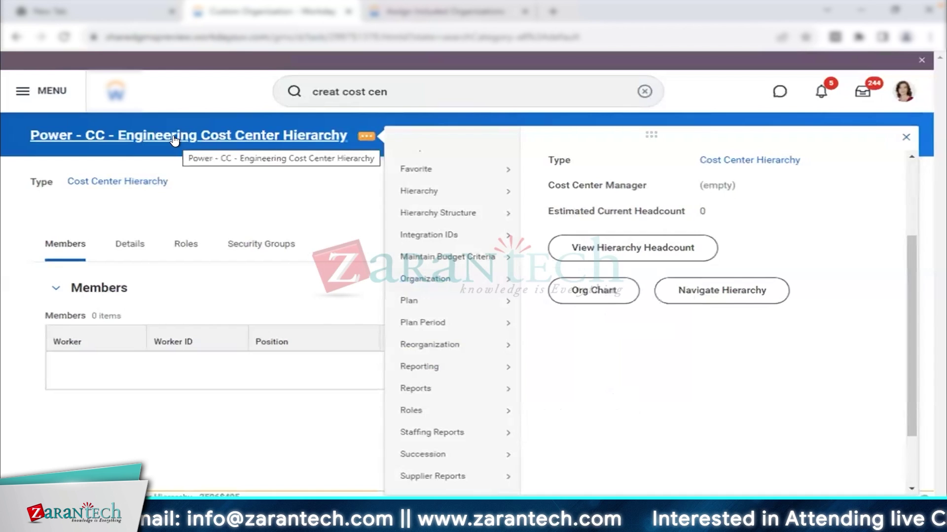
{"action": "mouse_move", "coordinate": [423, 197]}
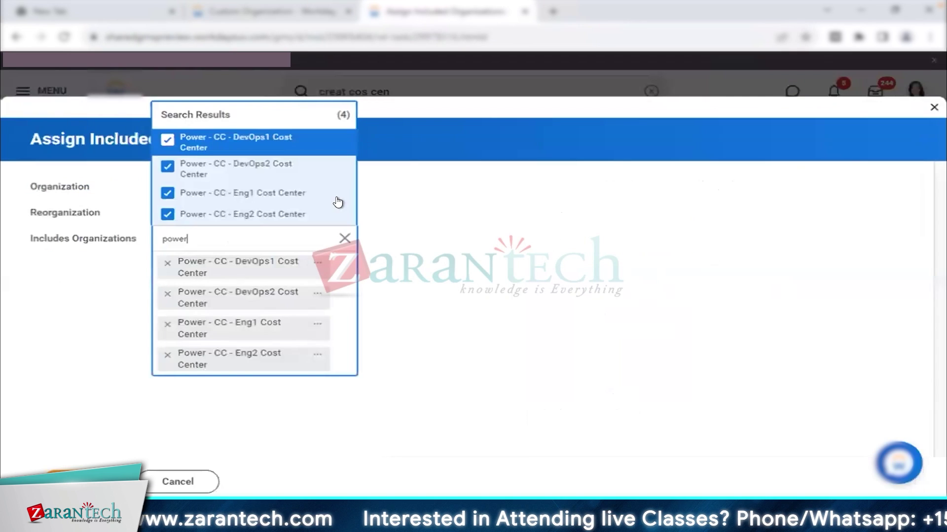
{"action": "left_click", "coordinate": [167, 193]}
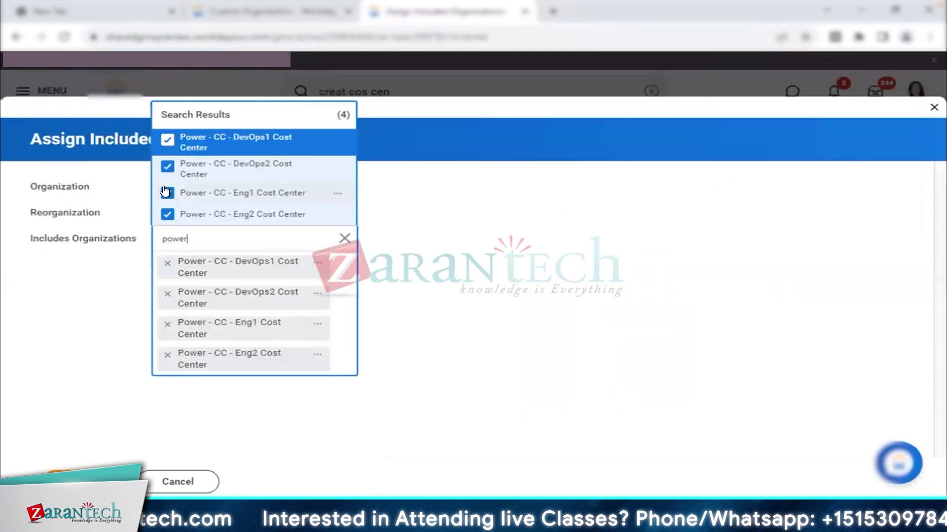
{"action": "left_click", "coordinate": [167, 213]}
{"action": "left_click", "coordinate": [547, 259]}
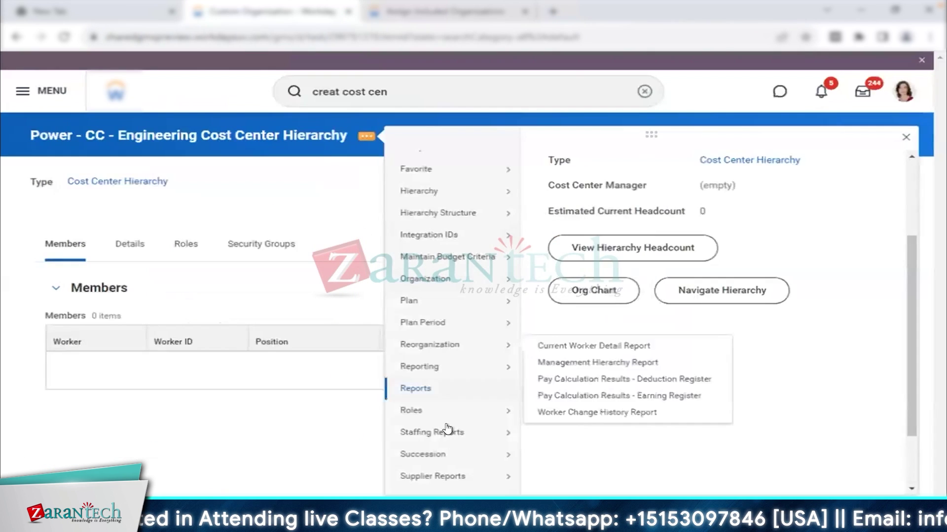
Begin assigning included organizations to the Engineering hierarchy under the Power reorganization
{"action": "left_click", "coordinate": [306, 296]}
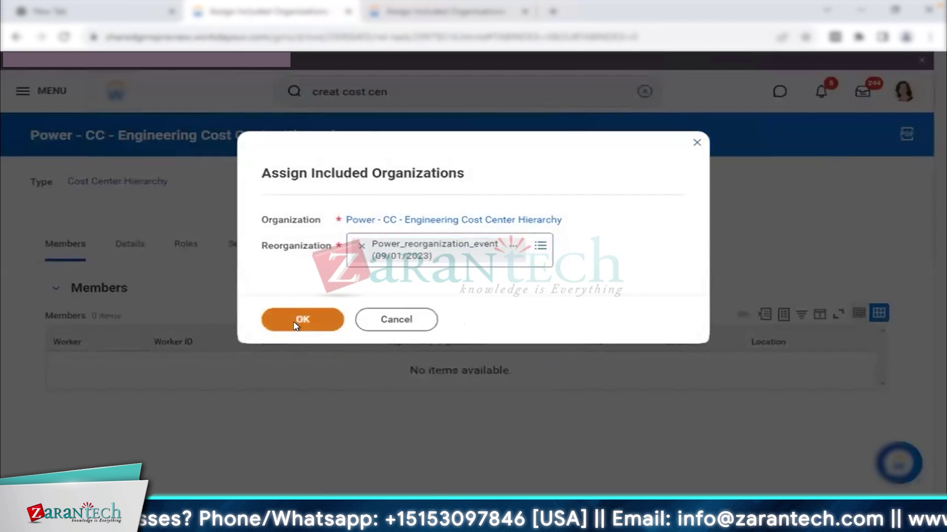
{"action": "left_click", "coordinate": [302, 319]}
{"action": "left_click", "coordinate": [255, 240]}
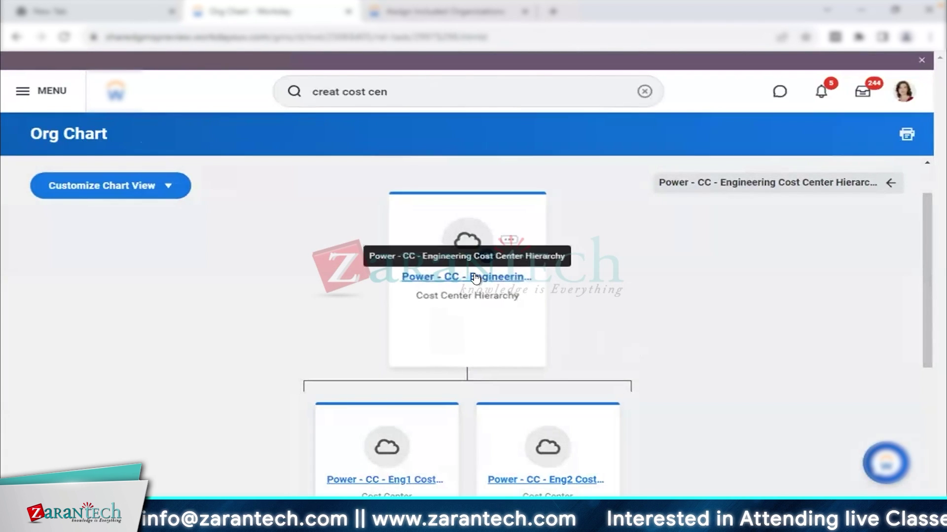
Check the Power CC Top page, return to the Engineering org chart, and bring up the top node's actions
{"action": "scroll", "coordinate": [707, 401], "scroll_direction": "down", "scroll_amount": 1}
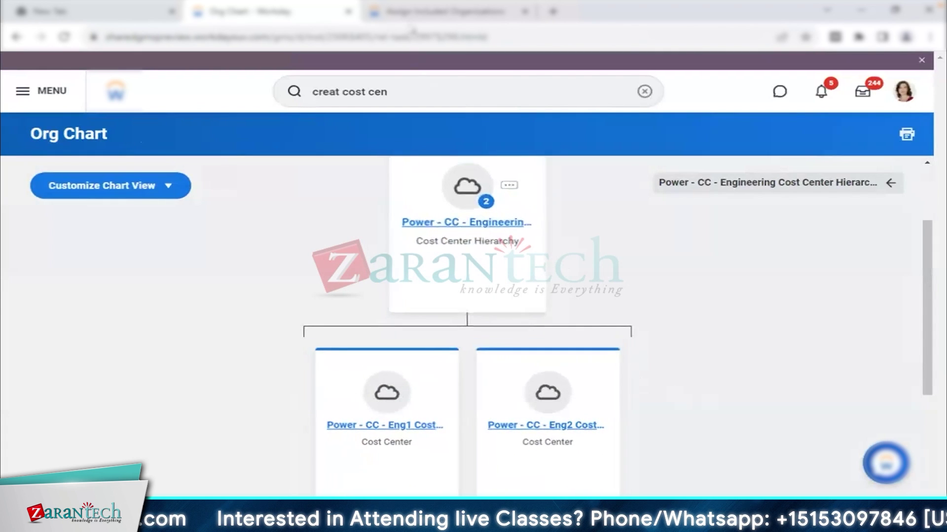
{"action": "left_click", "coordinate": [434, 12]}
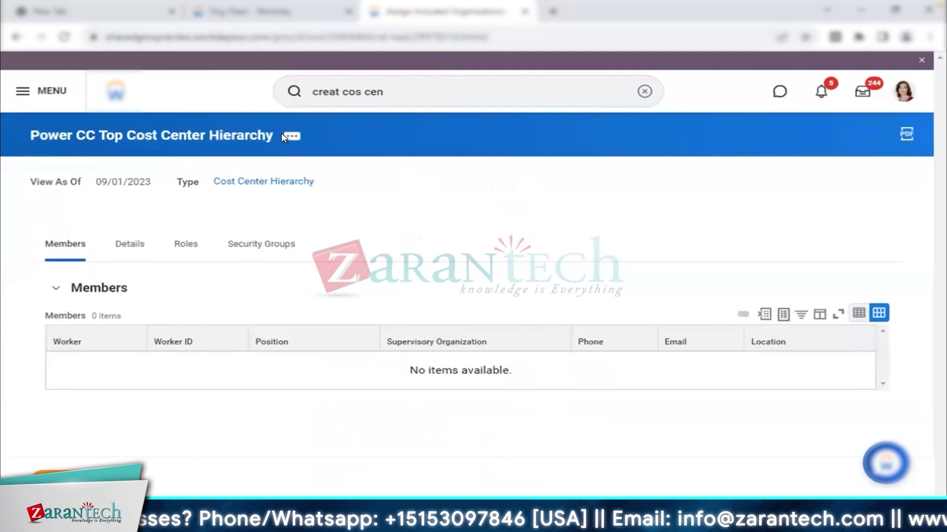
{"action": "left_click", "coordinate": [303, 17]}
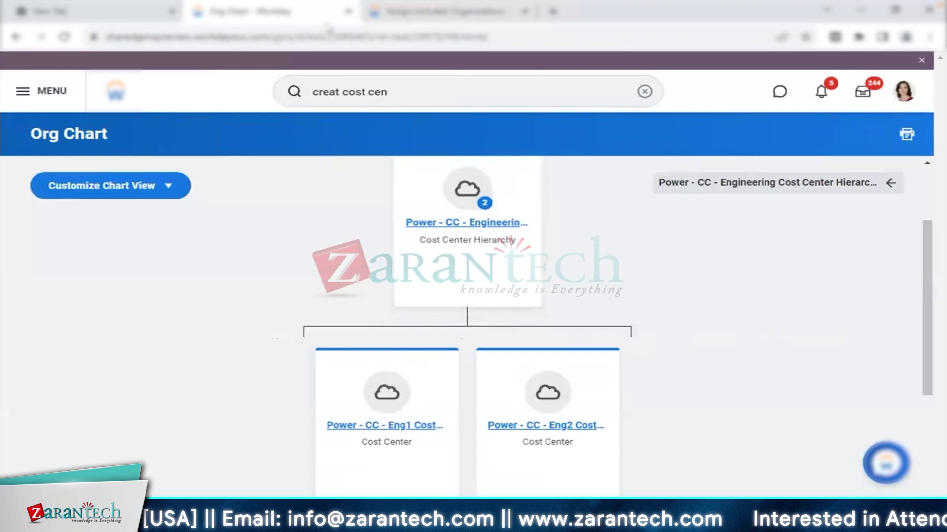
{"action": "mouse_move", "coordinate": [512, 202]}
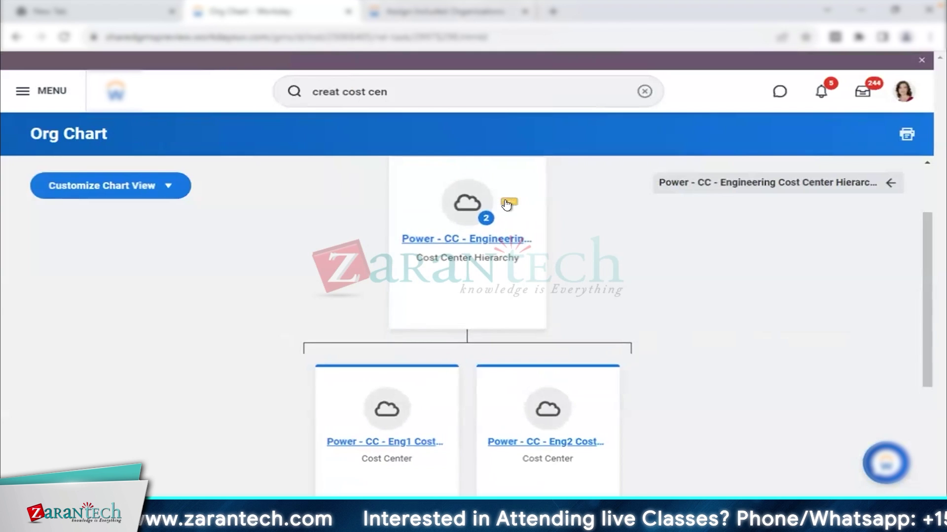
{"action": "left_click", "coordinate": [507, 203]}
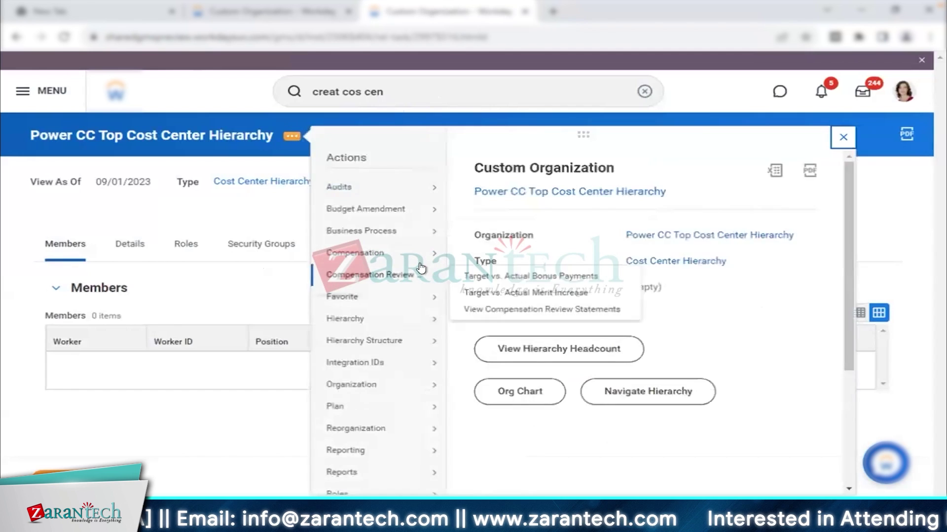
Save Power CC Top's included organizations as DevOps1 and DevOps2, then view its org chart
{"action": "scroll", "coordinate": [402, 307], "scroll_direction": "down", "scroll_amount": 2}
{"action": "mouse_move", "coordinate": [401, 351]}
{"action": "left_click", "coordinate": [470, 352]}
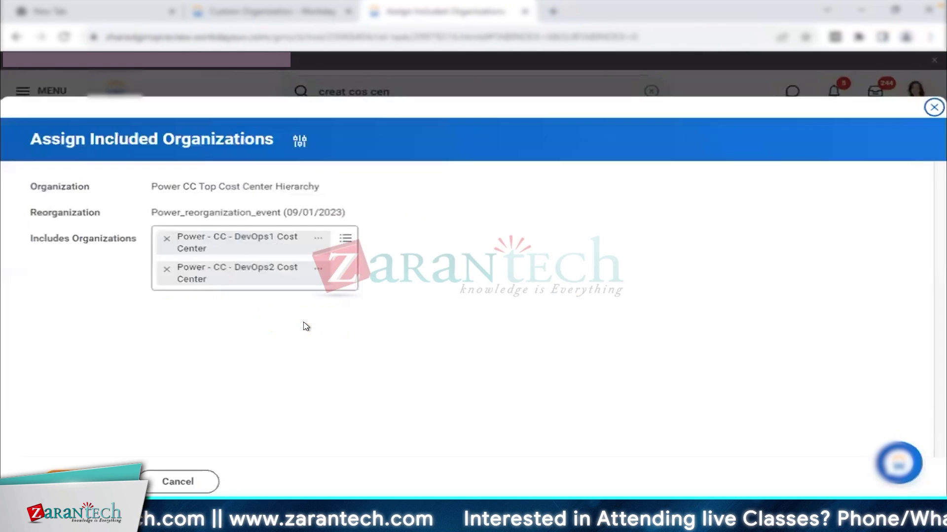
{"action": "left_click", "coordinate": [340, 270]}
{"action": "type", "text": "power"}
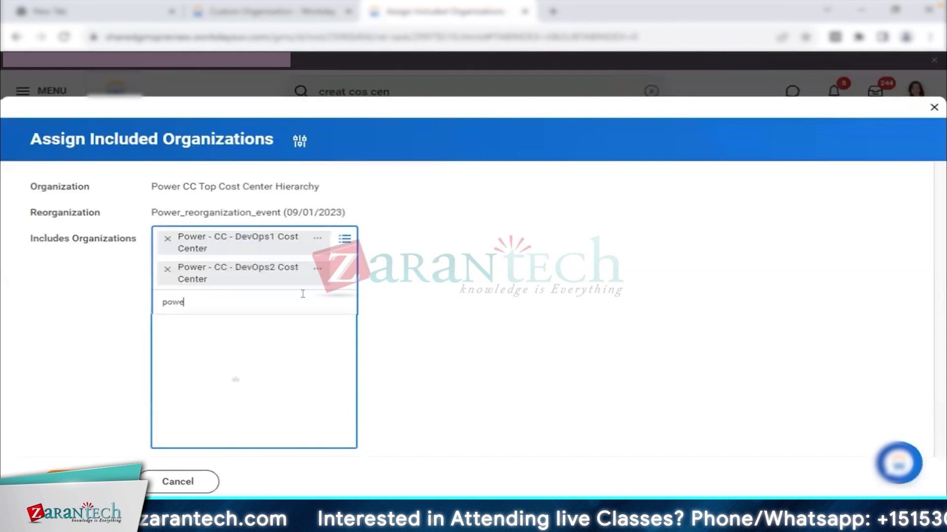
{"action": "left_click", "coordinate": [401, 355]}
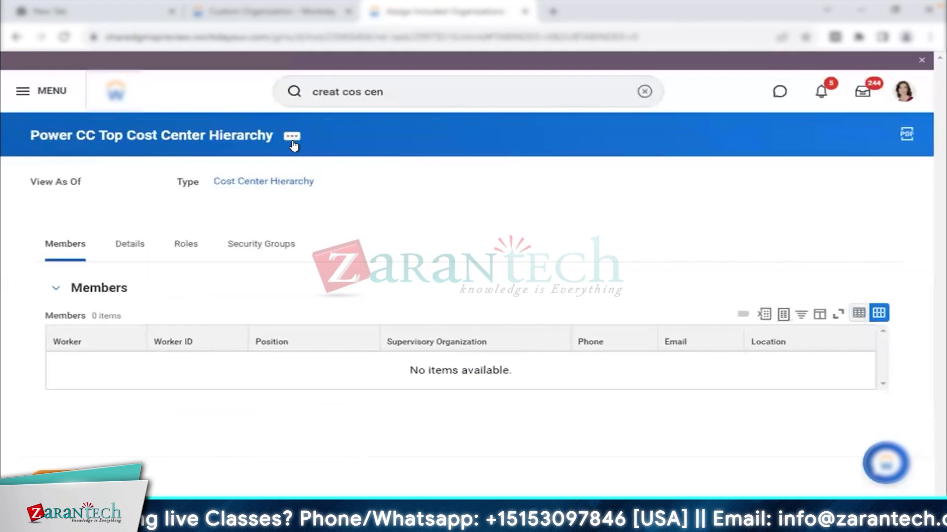
{"action": "left_click", "coordinate": [292, 140]}
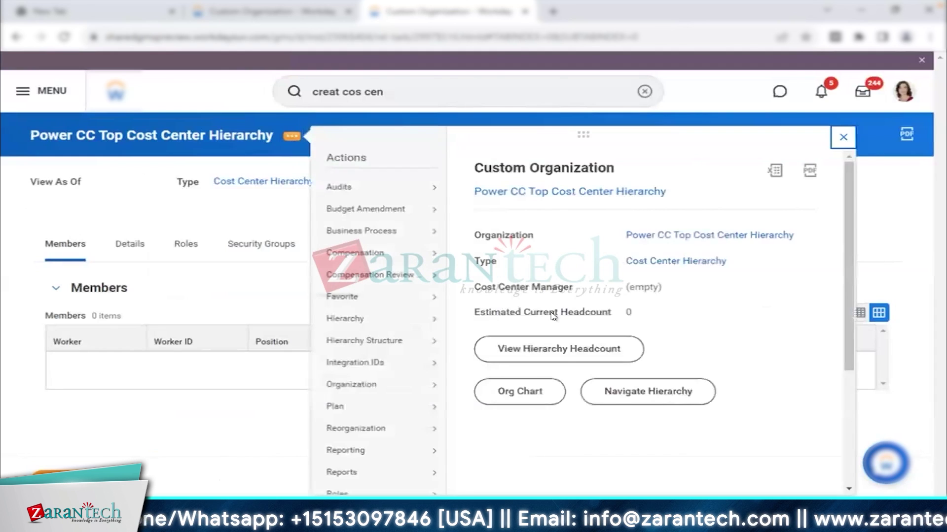
{"action": "left_click", "coordinate": [526, 393]}
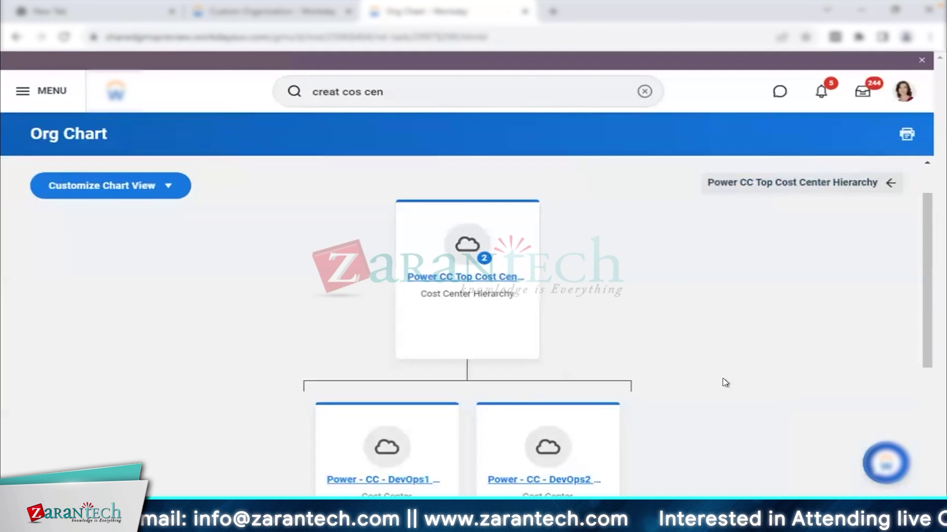
Scroll to inspect the Power CC Top org chart, then return to the Engineering hierarchy org chart
{"action": "scroll", "coordinate": [725, 383], "scroll_direction": "down", "scroll_amount": 3}
{"action": "scroll", "coordinate": [725, 382], "scroll_direction": "up", "scroll_amount": 2}
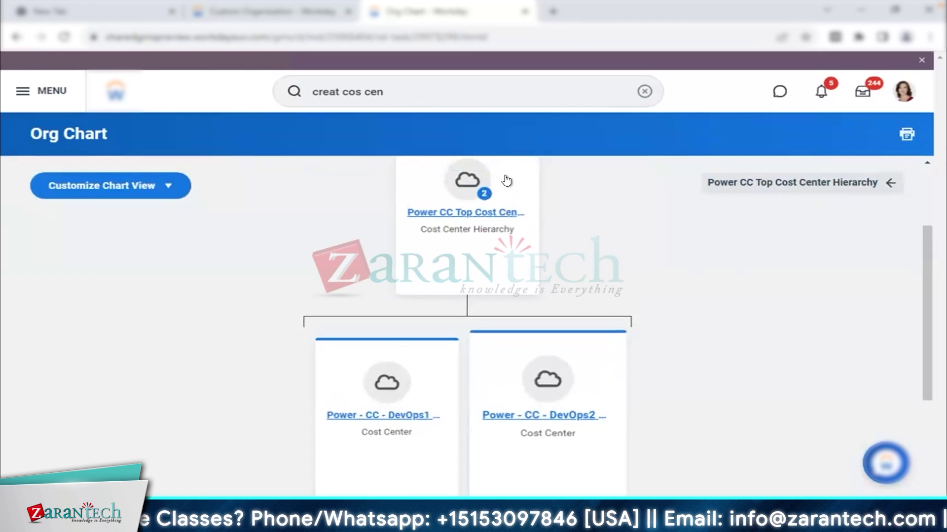
{"action": "mouse_move", "coordinate": [506, 180]}
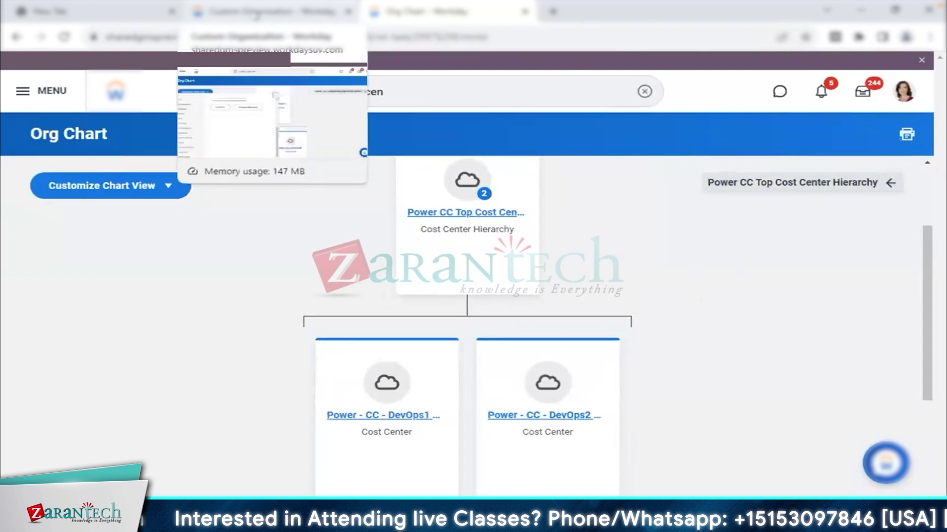
{"action": "left_click", "coordinate": [256, 12]}
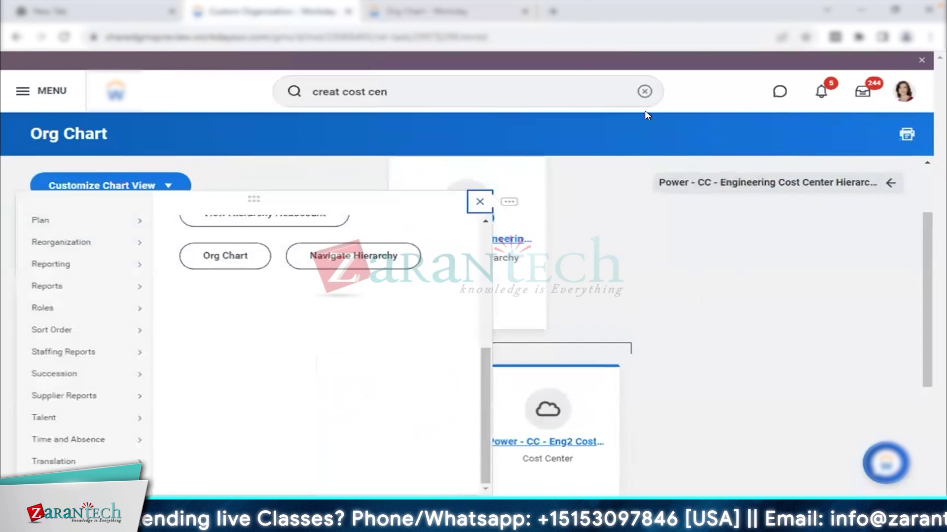
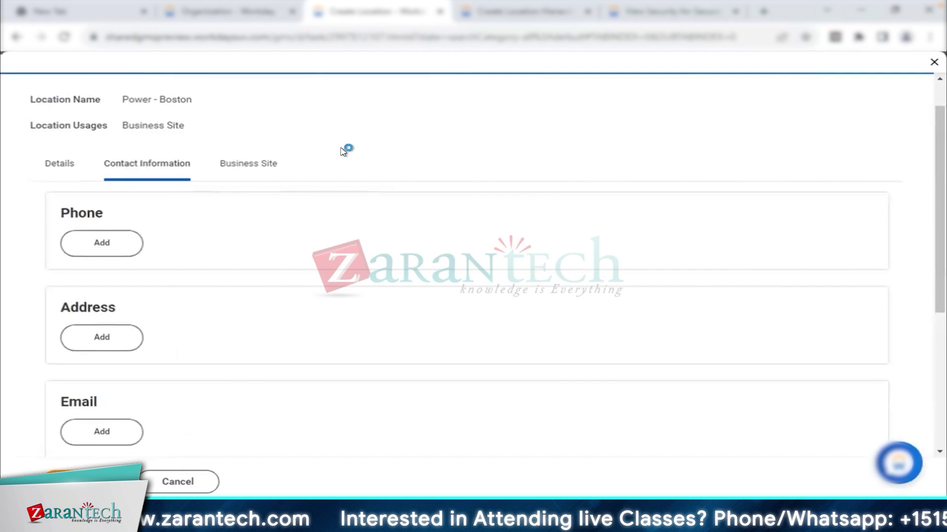
Add a location phone with the United States of America (+1) country code and number
{"action": "left_click", "coordinate": [121, 250]}
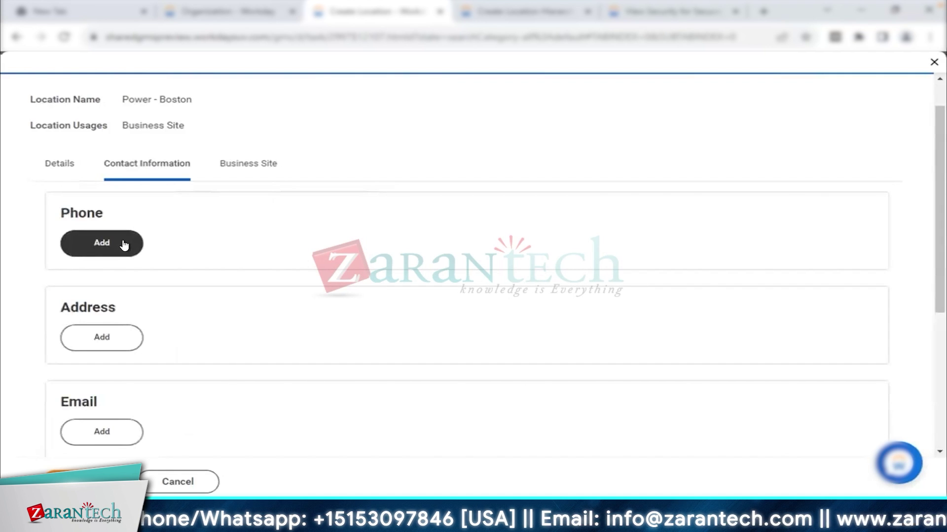
{"action": "left_click", "coordinate": [123, 245]}
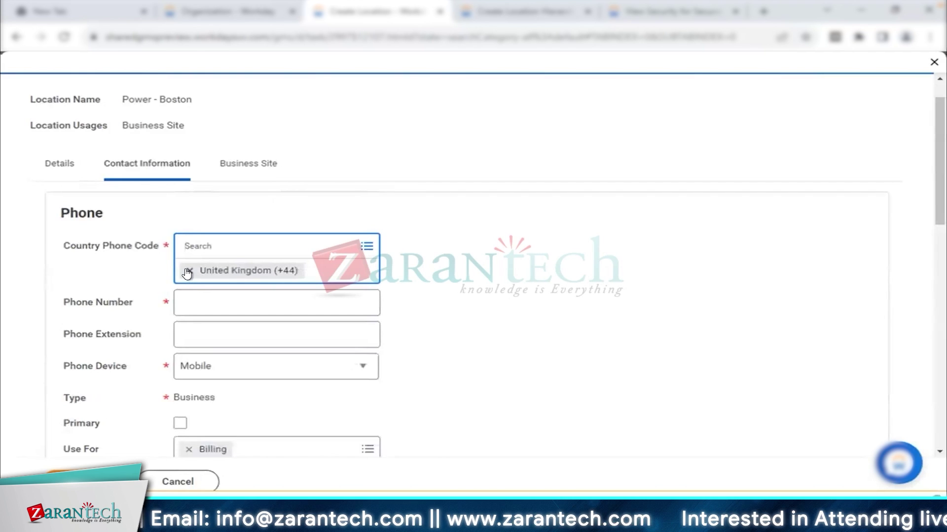
{"action": "left_click", "coordinate": [200, 247]}
{"action": "type", "text": "+91"}
{"action": "key", "text": "Return"}
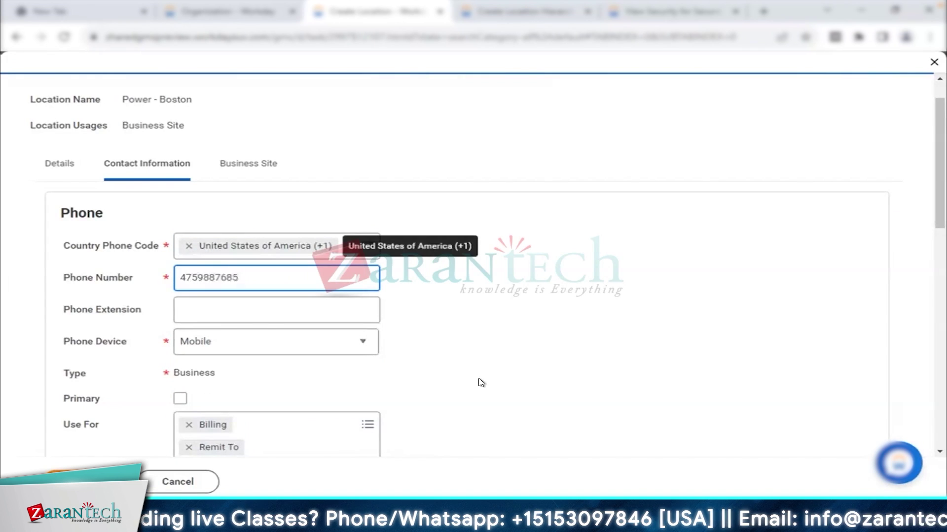
{"action": "left_click", "coordinate": [481, 383]}
{"action": "scroll", "coordinate": [451, 382], "scroll_direction": "down", "scroll_amount": 2}
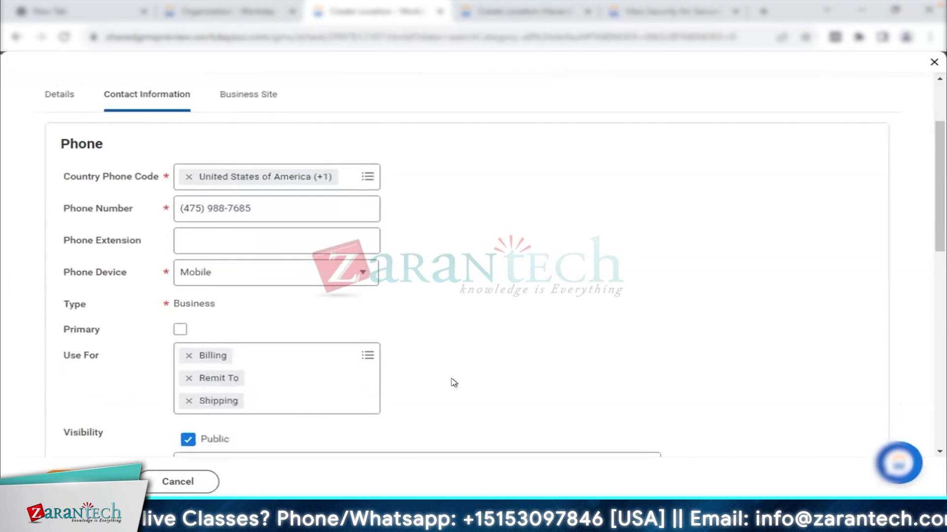
Keep the Business mobile type and mark the phone number as primary
{"action": "left_click_drag", "start_coordinate": [236, 304], "coordinate": [179, 305]}
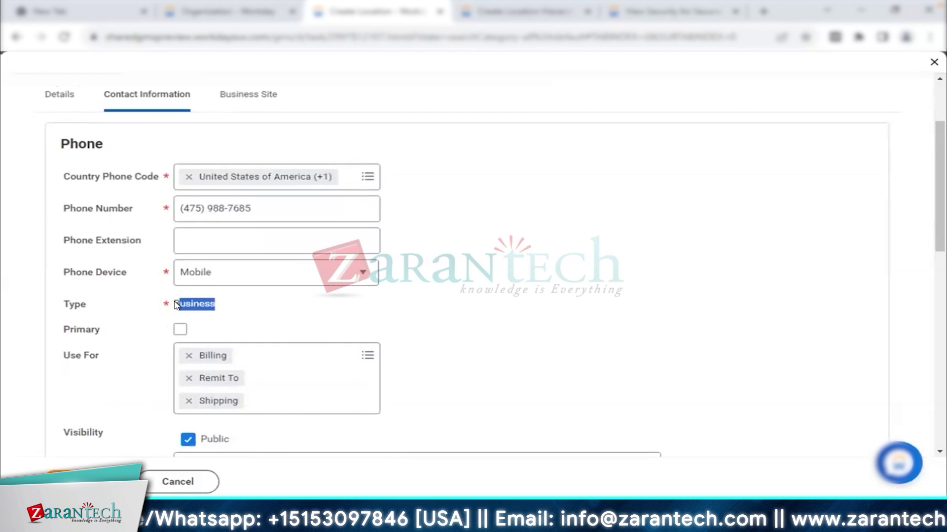
{"action": "left_click", "coordinate": [173, 304]}
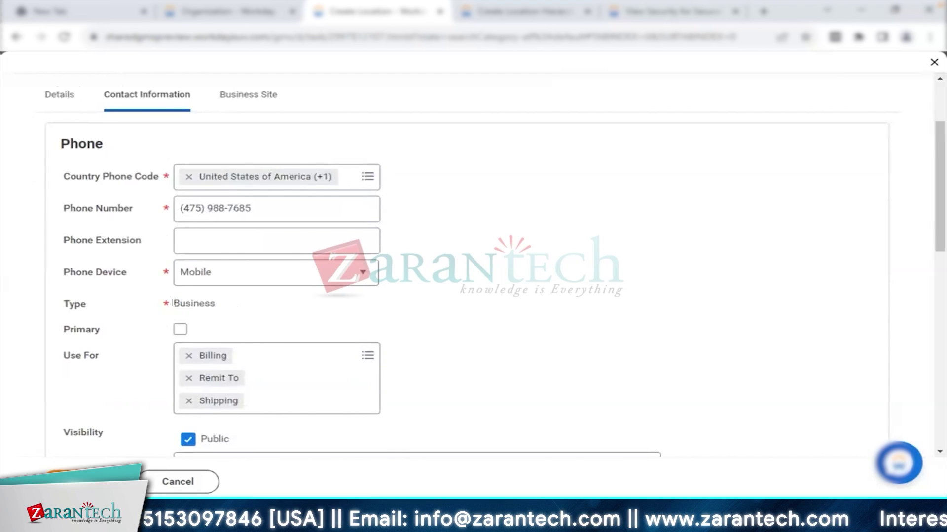
{"action": "double_click", "coordinate": [267, 302]}
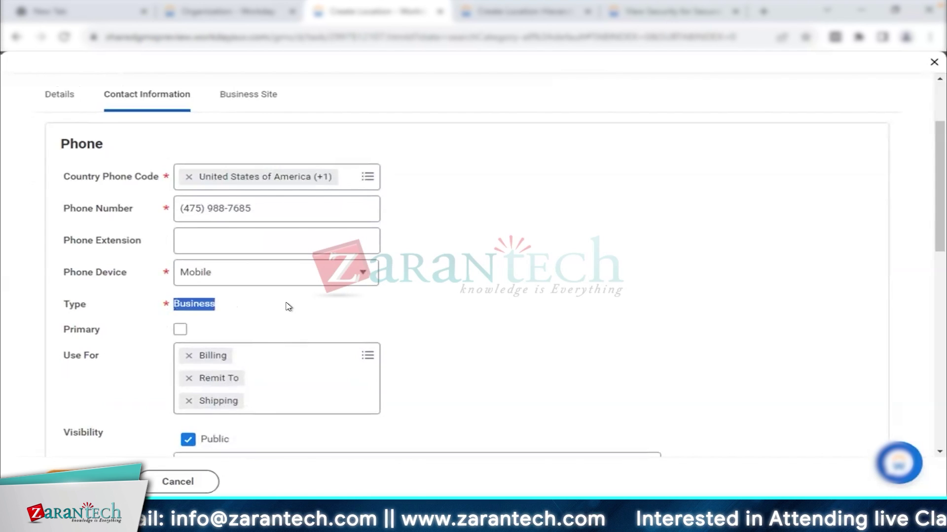
{"action": "left_click", "coordinate": [288, 307]}
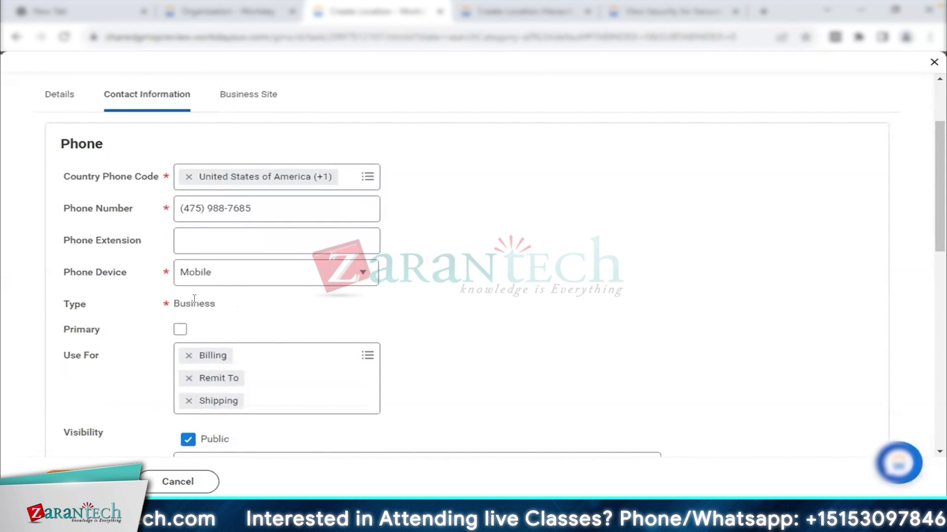
{"action": "left_click_drag", "start_coordinate": [173, 299], "coordinate": [253, 306]}
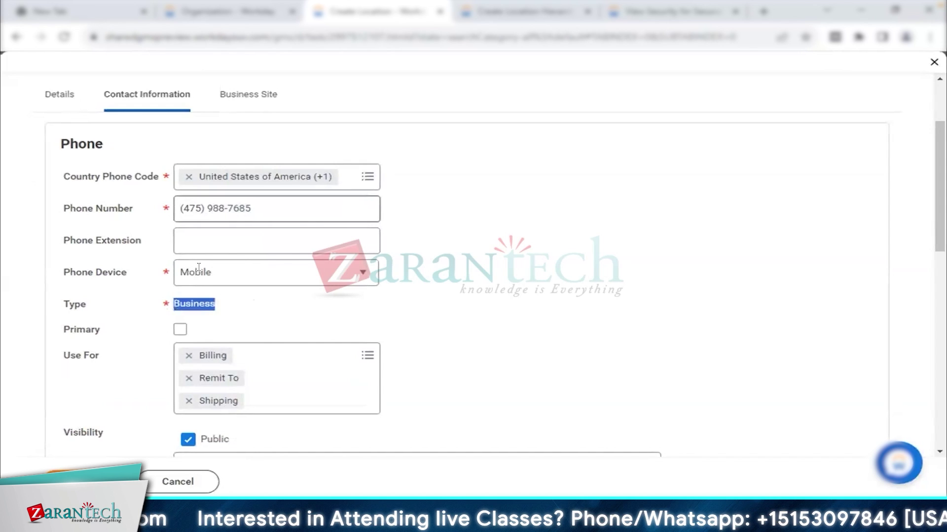
{"action": "left_click_drag", "start_coordinate": [66, 328], "coordinate": [120, 328]}
{"action": "left_click", "coordinate": [114, 329]}
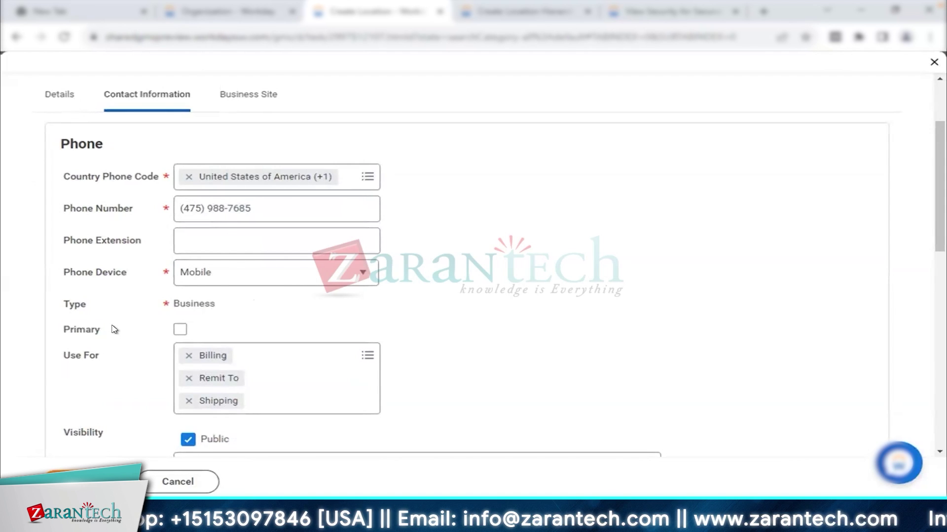
{"action": "scroll", "coordinate": [114, 329], "scroll_direction": "down", "scroll_amount": 4}
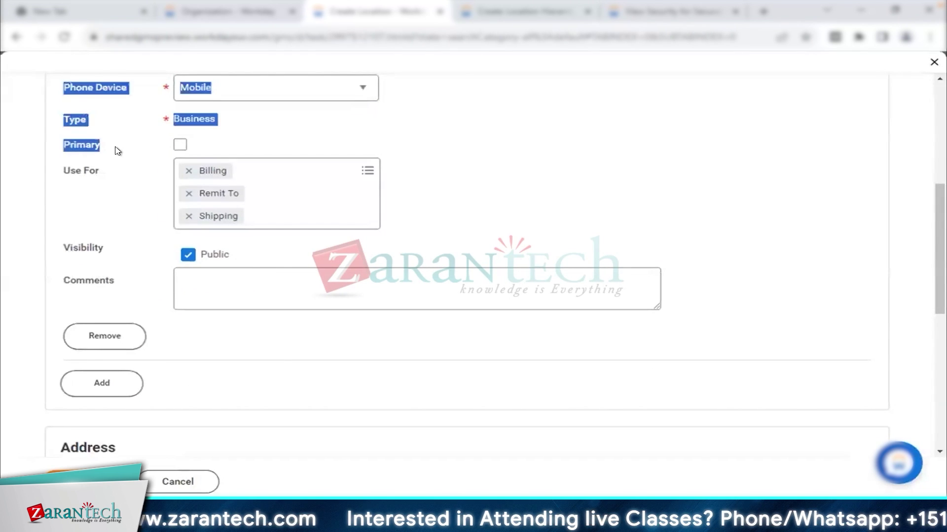
{"action": "left_click", "coordinate": [180, 144]}
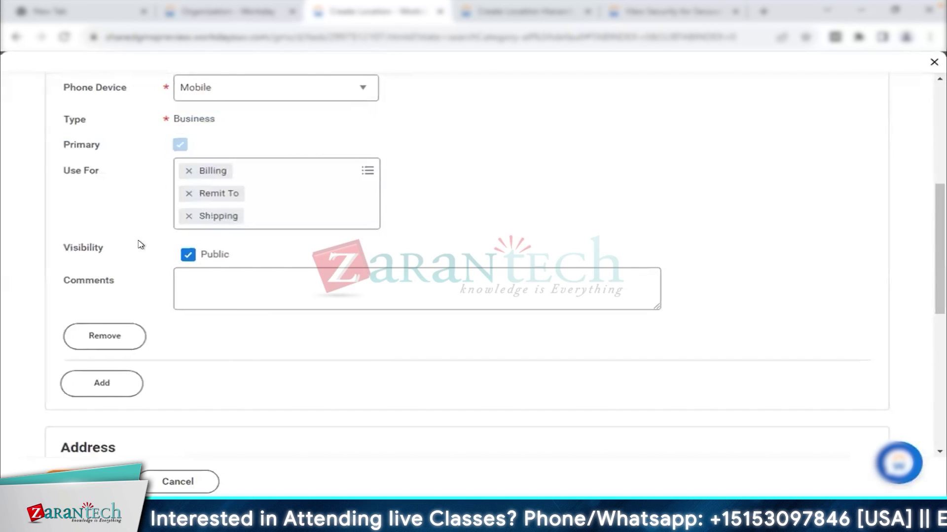
{"action": "scroll", "coordinate": [139, 245], "scroll_direction": "down", "scroll_amount": 4}
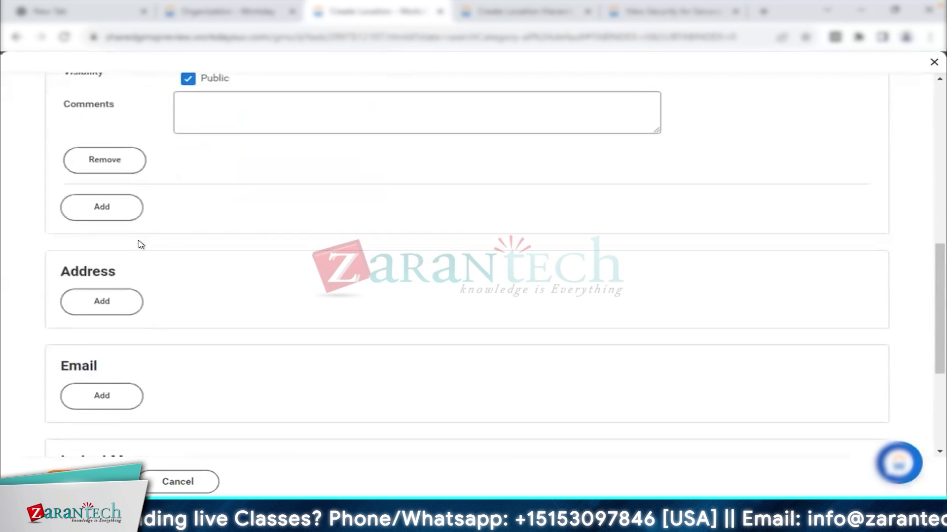
Add a new address with United States of America as the country
{"action": "left_click", "coordinate": [100, 301]}
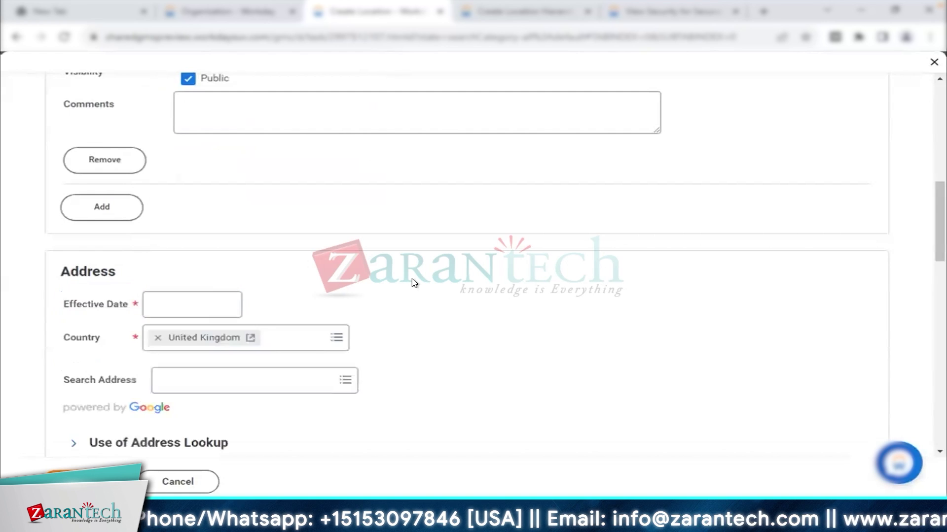
{"action": "scroll", "coordinate": [414, 283], "scroll_direction": "down", "scroll_amount": 2}
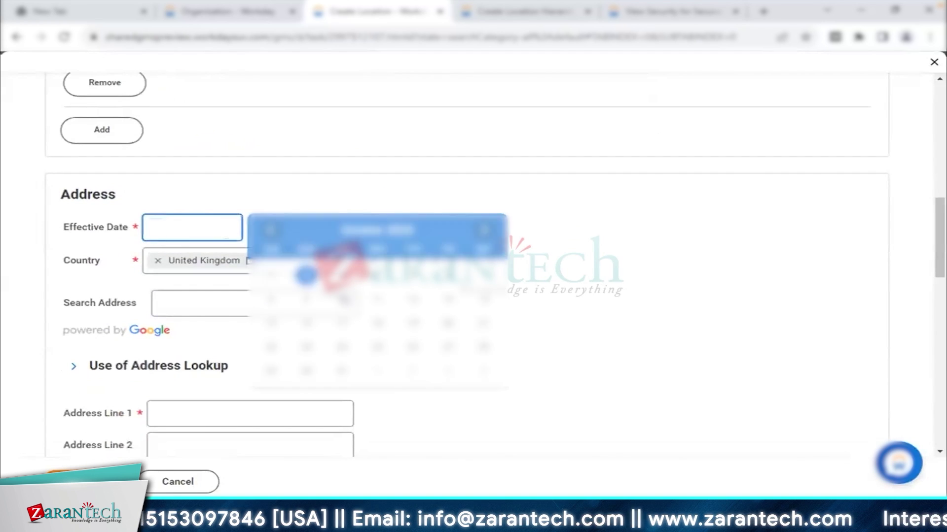
{"action": "left_click", "coordinate": [273, 271]}
{"action": "type", "text": "america"}
{"action": "key", "text": "Return"}
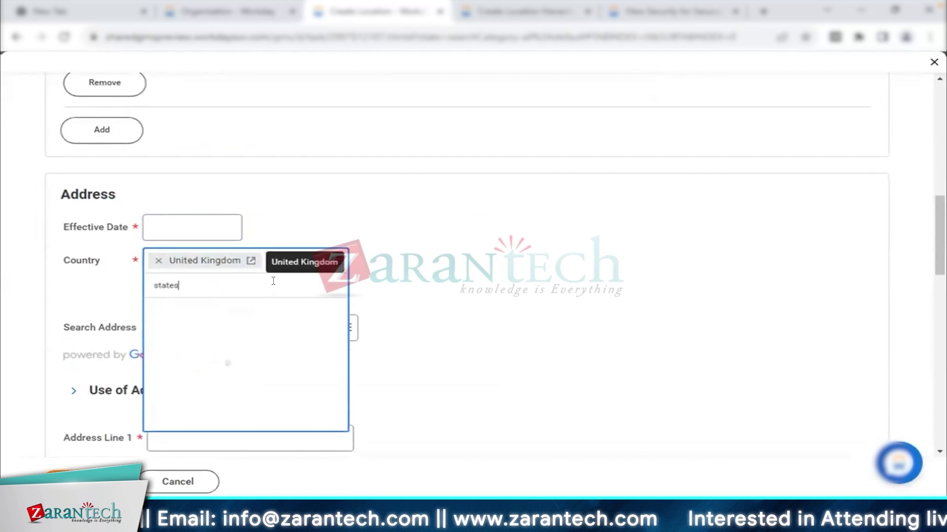
{"action": "scroll", "coordinate": [527, 364], "scroll_direction": "down", "scroll_amount": 2}
{"action": "left_click", "coordinate": [292, 197]}
{"action": "type", "text": "ManlAnd DR"}
{"action": "key", "text": "ctrl+a"}
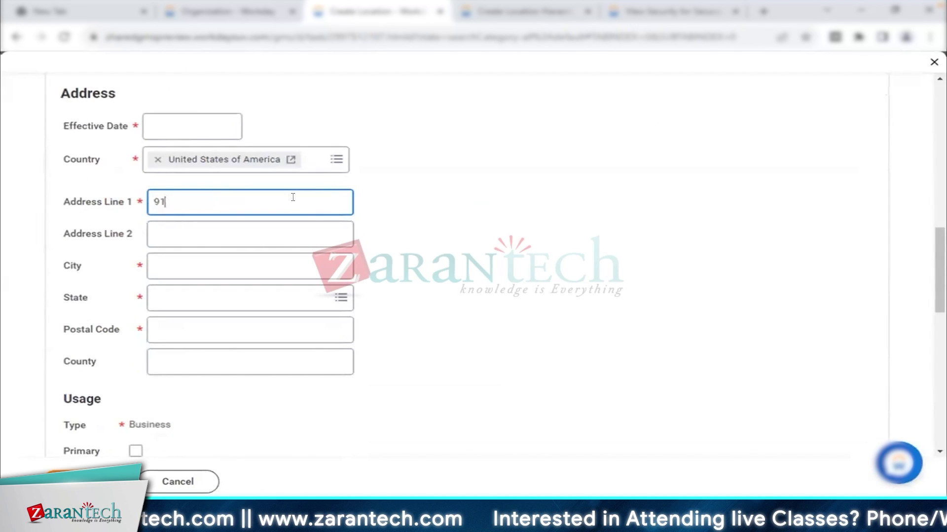
{"action": "key", "text": "Tab"}
{"action": "type", "text": "Roseville"}
{"action": "key", "text": "Tab"}
{"action": "type", "text": "cal"}
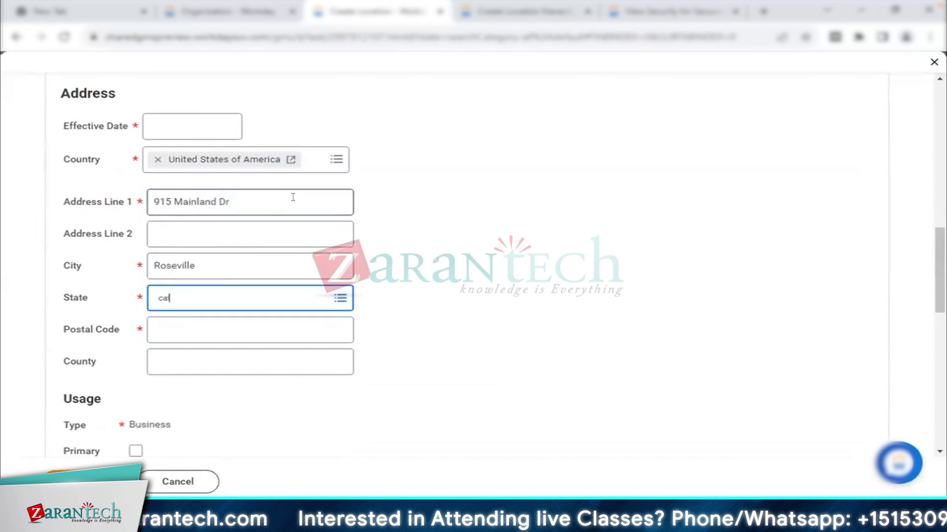
{"action": "key", "text": "Return"}
{"action": "key", "text": "Tab"}
{"action": "type", "text": "95678"}
Change the state to Massachusetts and mark the address as primary
{"action": "left_click", "coordinate": [161, 298]}
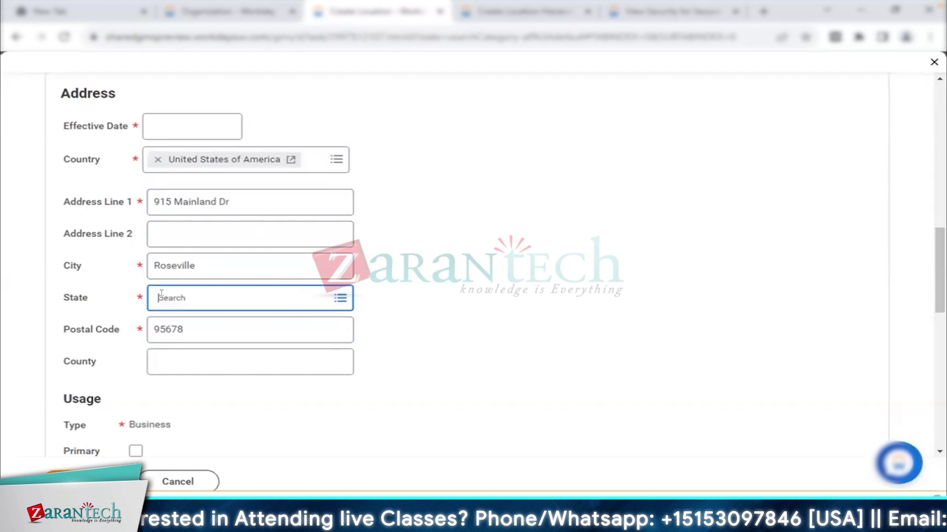
{"action": "type", "text": "caston"}
{"action": "key", "text": "Return"}
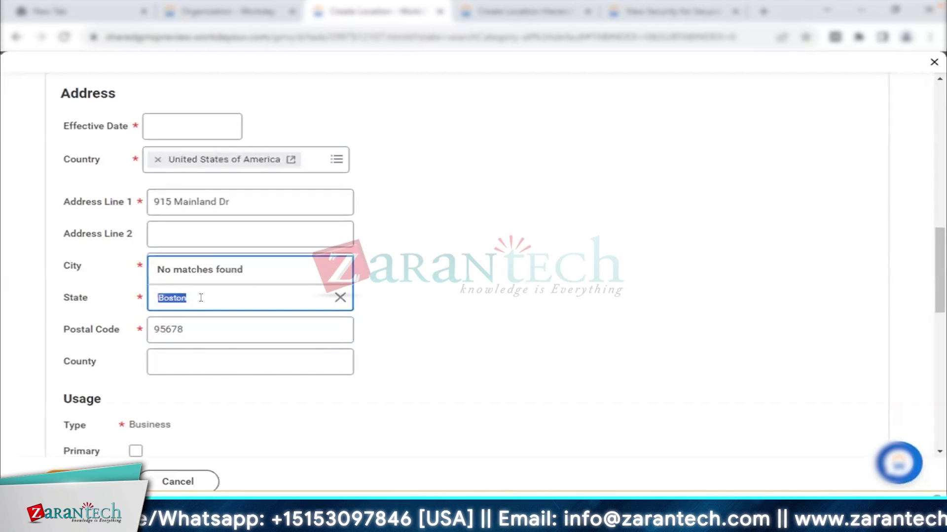
{"action": "key", "text": "Tab"}
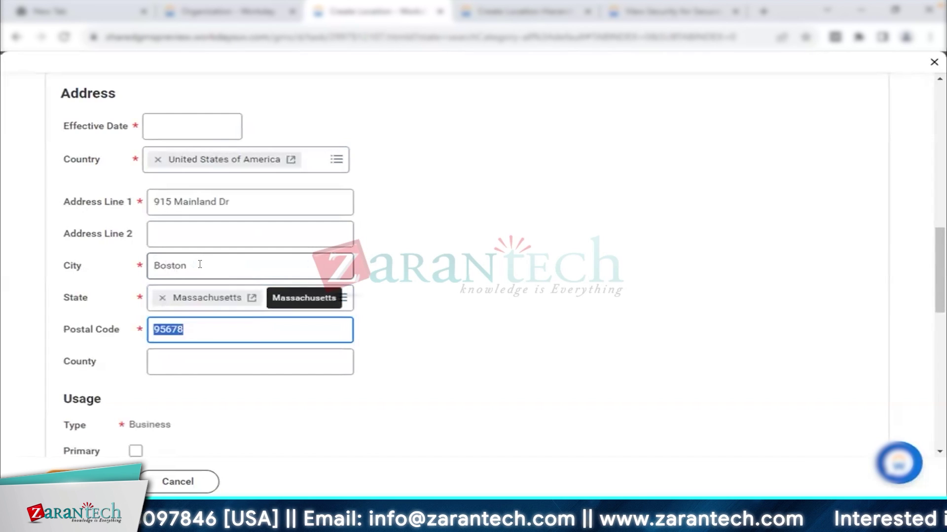
{"action": "left_click", "coordinate": [566, 325]}
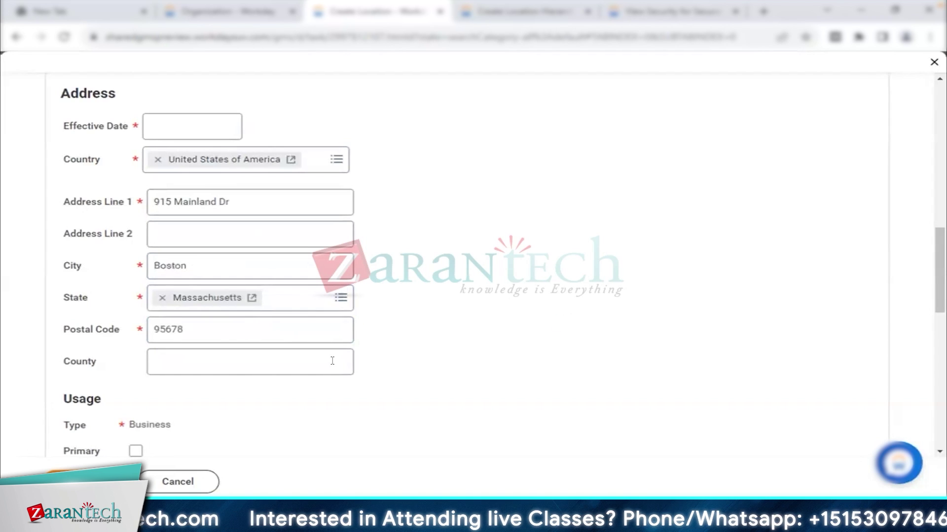
{"action": "scroll", "coordinate": [132, 356], "scroll_direction": "down", "scroll_amount": 2}
{"action": "left_click", "coordinate": [134, 354]}
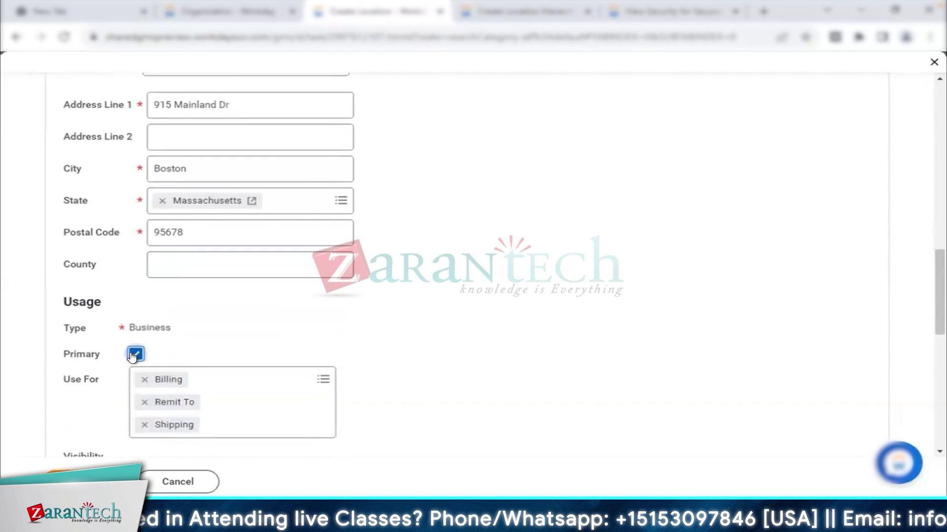
{"action": "left_click_drag", "start_coordinate": [185, 229], "coordinate": [135, 233]}
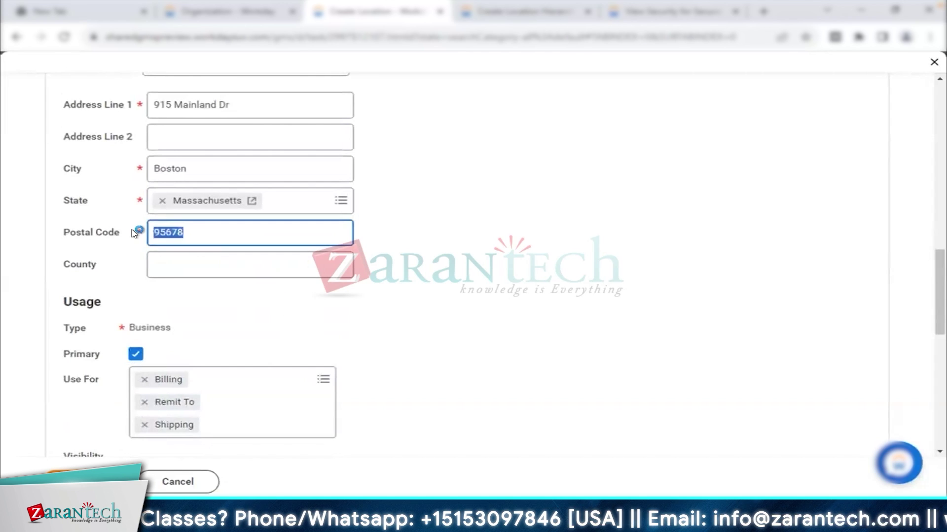
{"action": "left_click", "coordinate": [536, 329]}
{"action": "scroll", "coordinate": [537, 329], "scroll_direction": "up", "scroll_amount": 7}
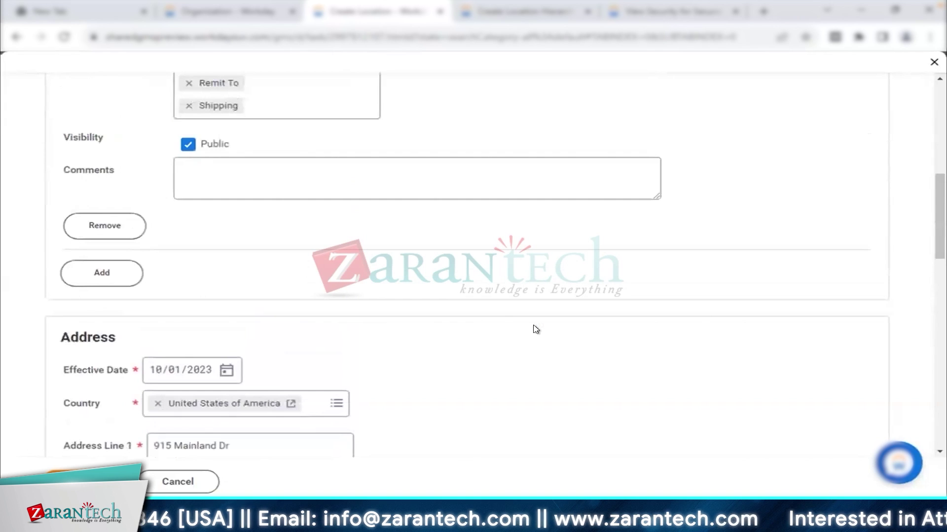
{"action": "scroll", "coordinate": [537, 329], "scroll_direction": "up", "scroll_amount": 4}
On the business site details, choose the Standard Hours - 40 time profile
{"action": "scroll", "coordinate": [537, 329], "scroll_direction": "up", "scroll_amount": 4}
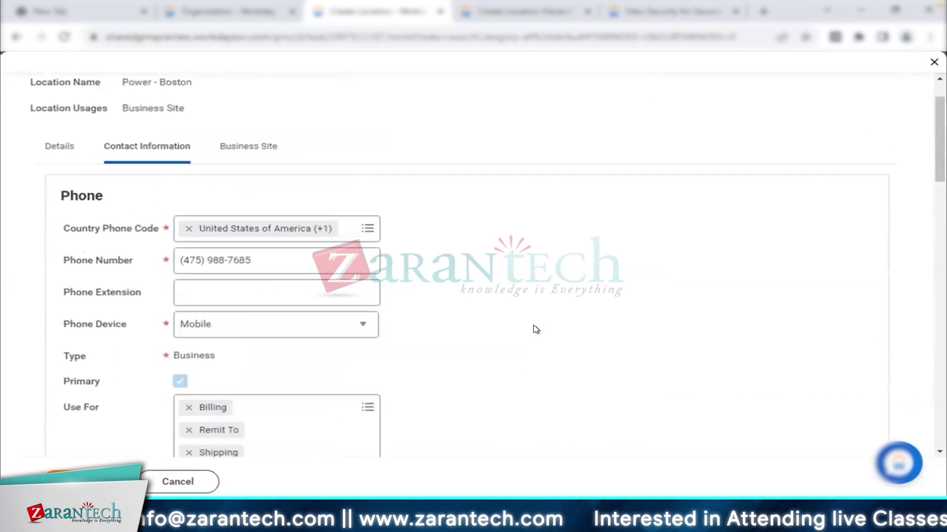
{"action": "left_click", "coordinate": [257, 146]}
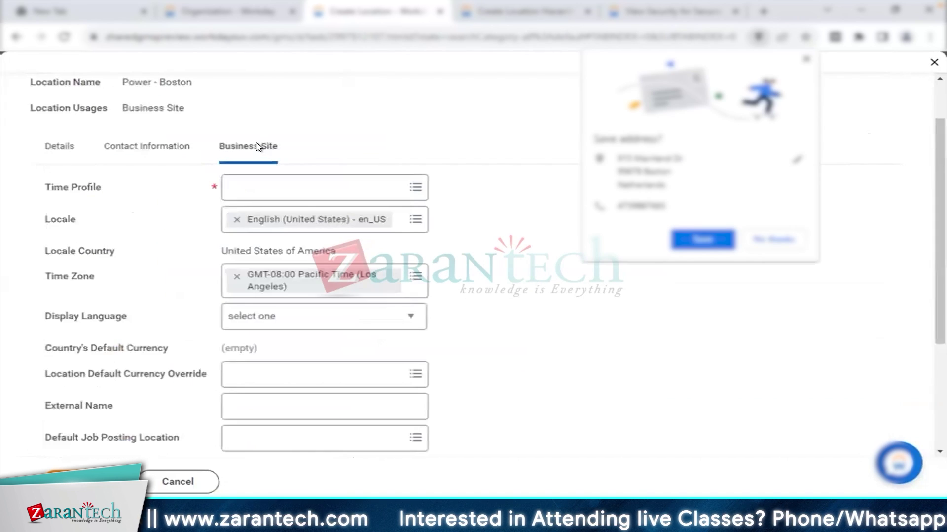
{"action": "left_click", "coordinate": [775, 241]}
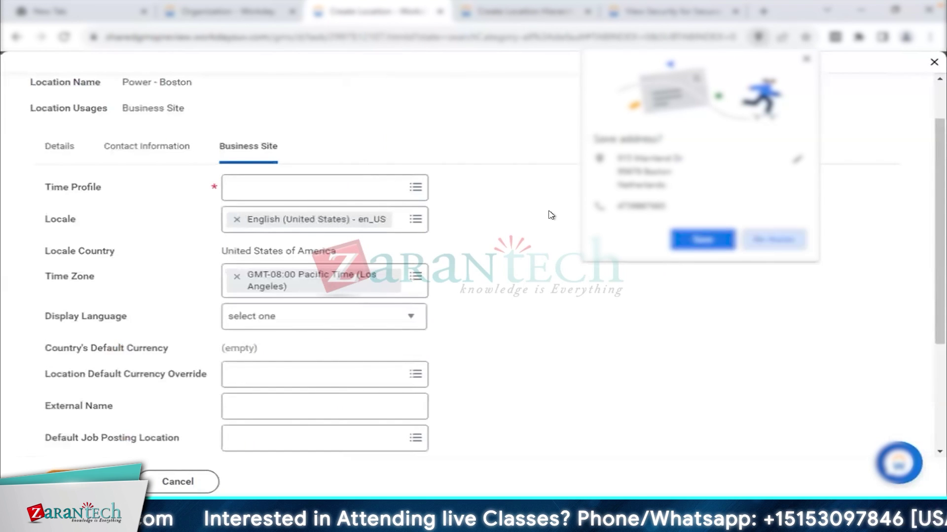
{"action": "left_click", "coordinate": [353, 193]}
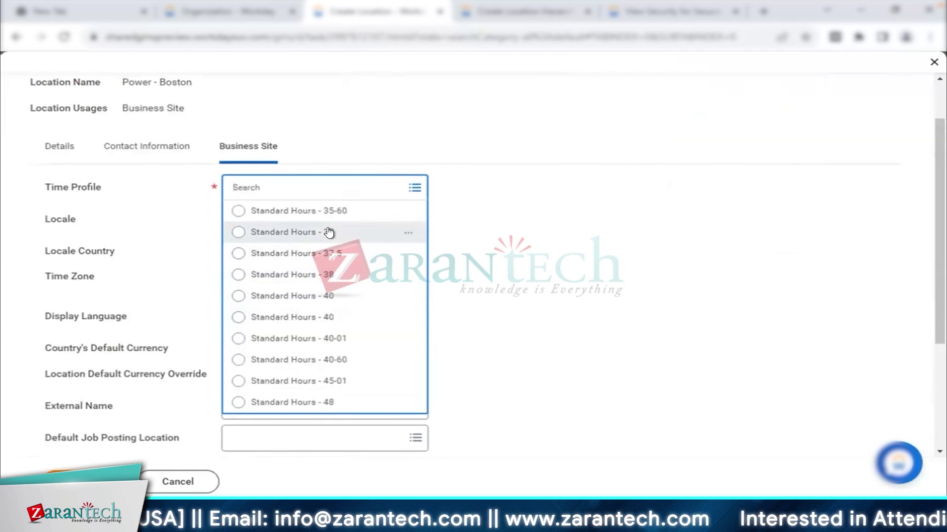
{"action": "left_click", "coordinate": [310, 298]}
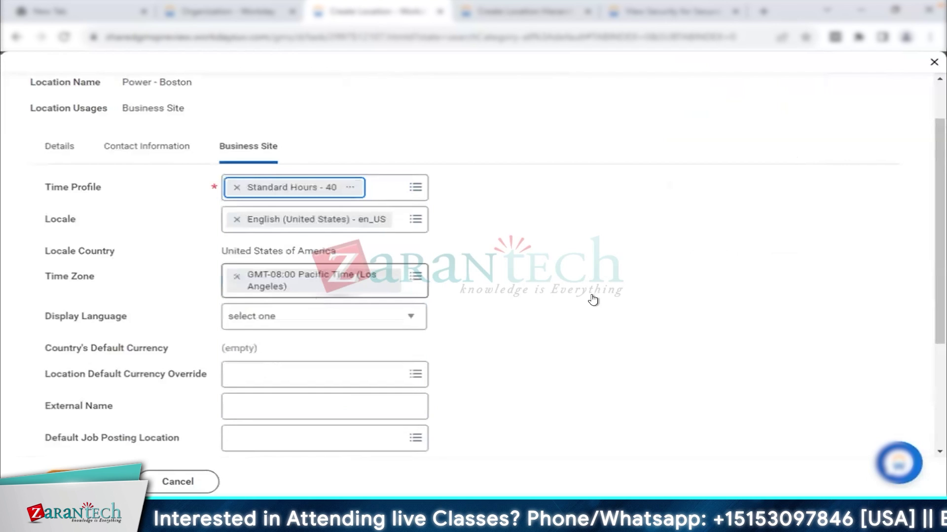
Replace Pacific Time (Los Angeles) with Eastern Time (New York) as the time zone
{"action": "left_click", "coordinate": [237, 276]}
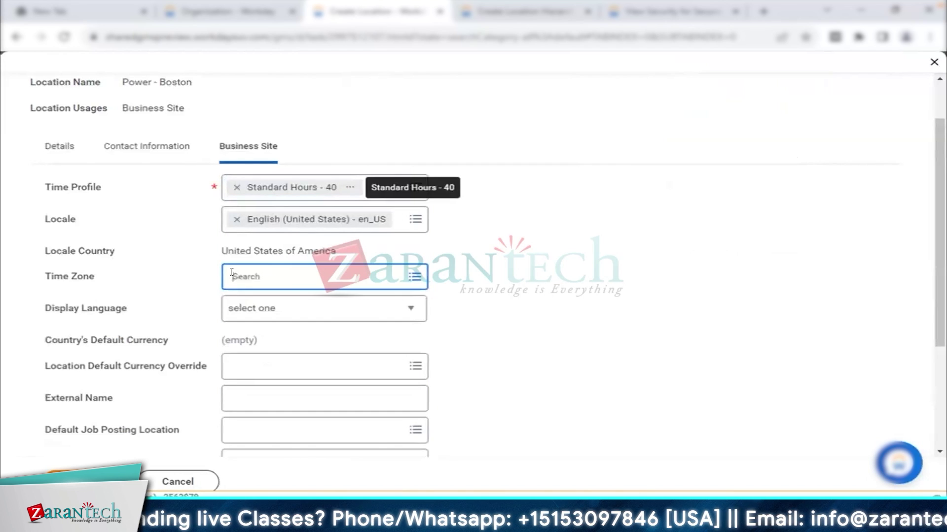
{"action": "type", "text": "eastern"}
{"action": "key", "text": "Return"}
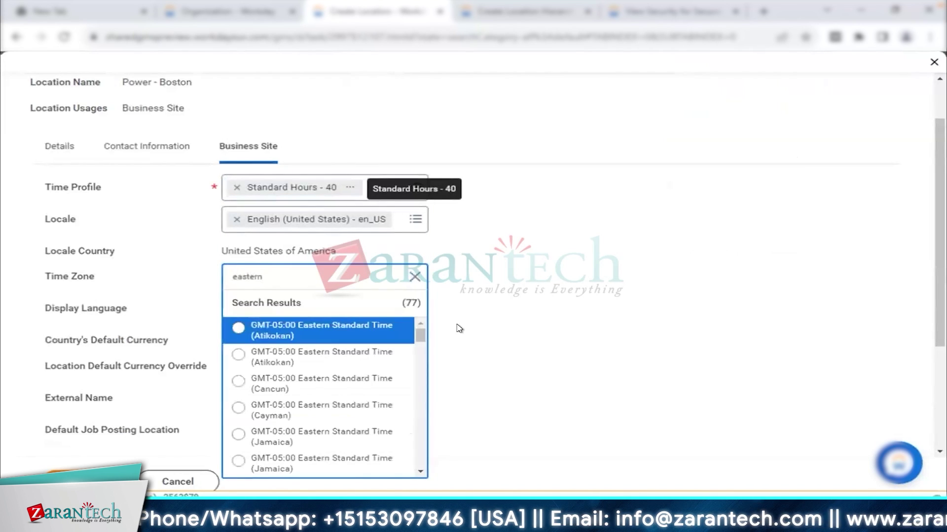
{"action": "scroll", "coordinate": [421, 474], "scroll_direction": "down", "scroll_amount": 3}
{"action": "scroll", "coordinate": [421, 474], "scroll_direction": "down", "scroll_amount": 5}
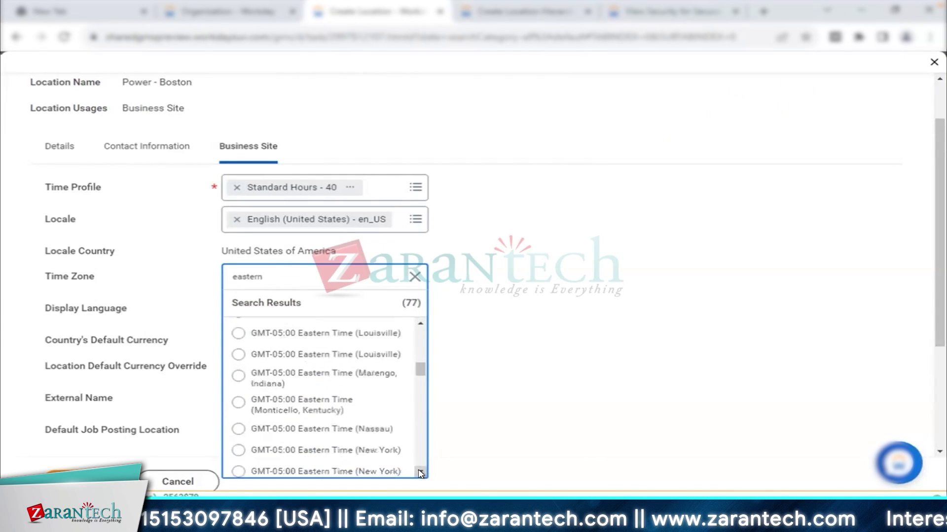
{"action": "left_click", "coordinate": [338, 397]}
Set the display language to English and the currency override to USD
{"action": "left_click", "coordinate": [389, 321]}
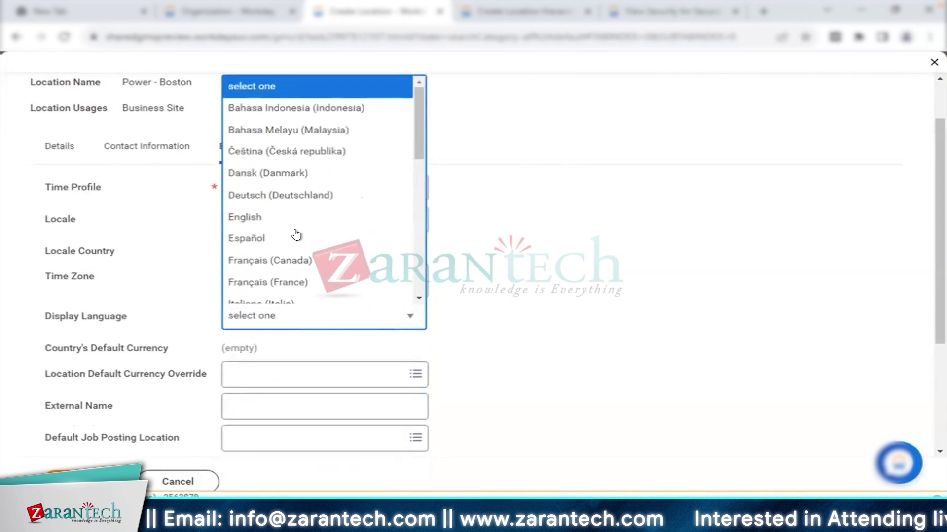
{"action": "left_click", "coordinate": [281, 218]}
{"action": "scroll", "coordinate": [577, 402], "scroll_direction": "down", "scroll_amount": 2}
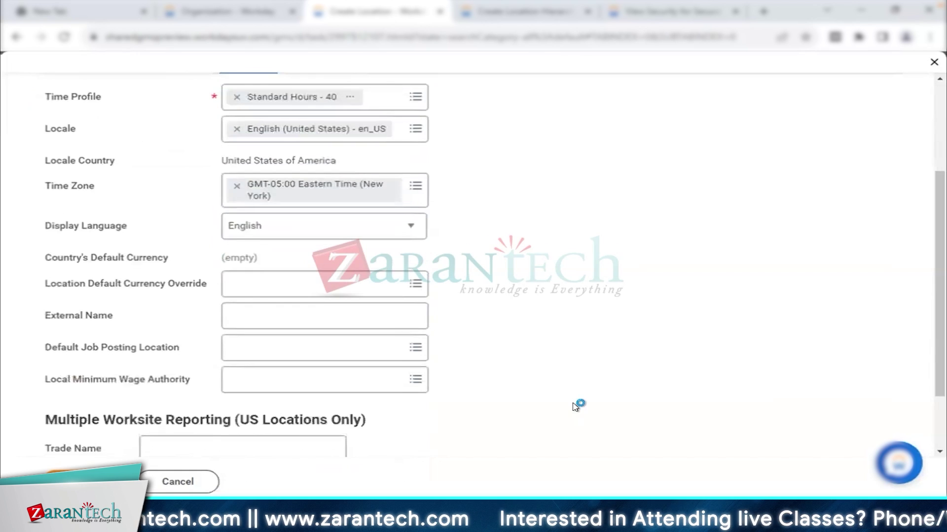
{"action": "left_click", "coordinate": [303, 281]}
{"action": "type", "text": "usd"}
{"action": "key", "text": "Return"}
{"action": "scroll", "coordinate": [530, 309], "scroll_direction": "down", "scroll_amount": 2}
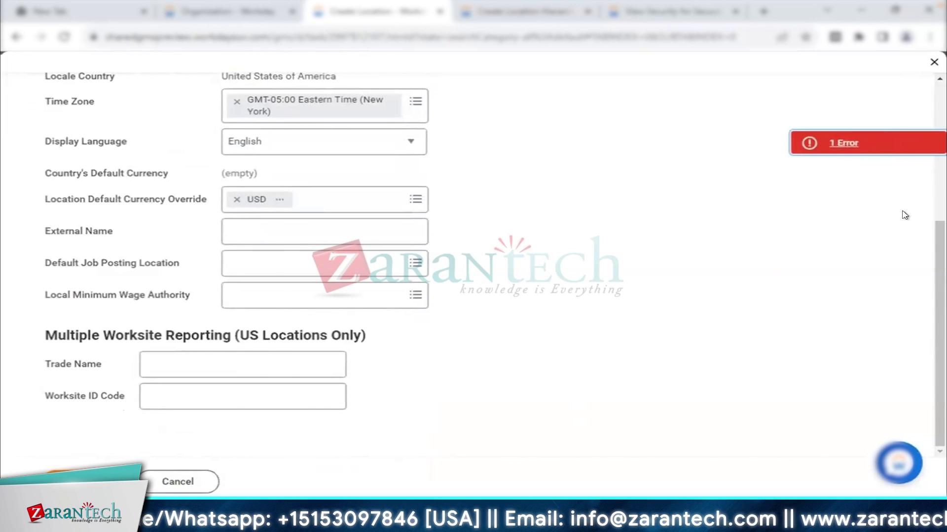
Read the invalid postal code error, close it, and review the saved Power - Boston record
{"action": "left_click", "coordinate": [846, 147]}
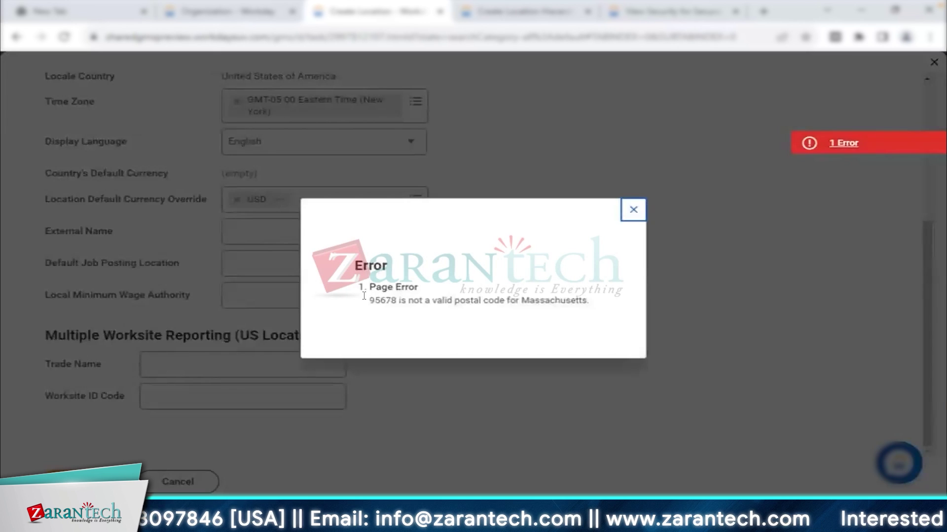
{"action": "left_click_drag", "start_coordinate": [369, 285], "coordinate": [629, 268]}
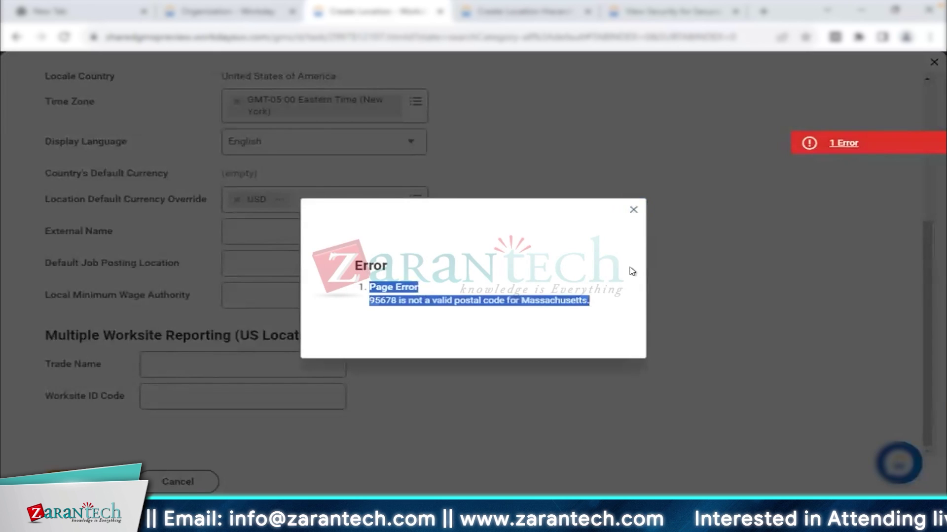
{"action": "left_click", "coordinate": [634, 205]}
{"action": "scroll", "coordinate": [518, 281], "scroll_direction": "up", "scroll_amount": 5}
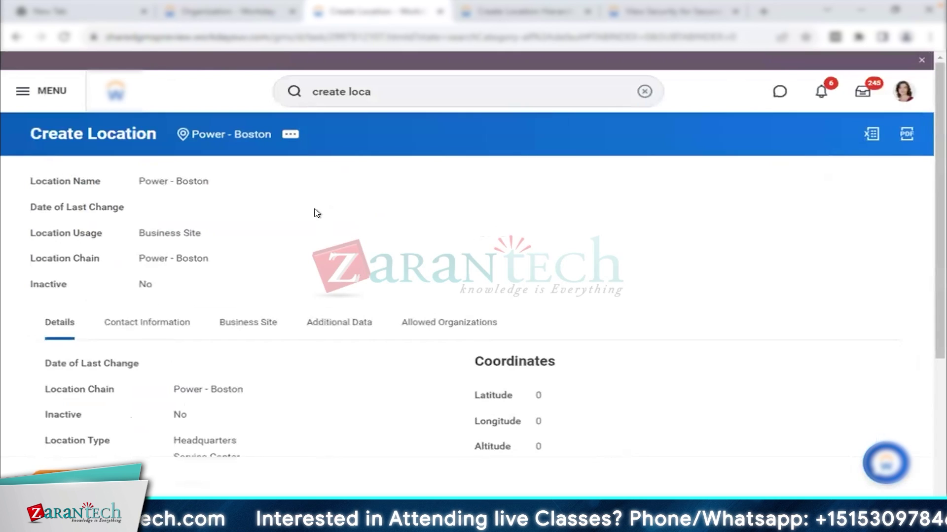
{"action": "scroll", "coordinate": [317, 213], "scroll_direction": "down", "scroll_amount": 2}
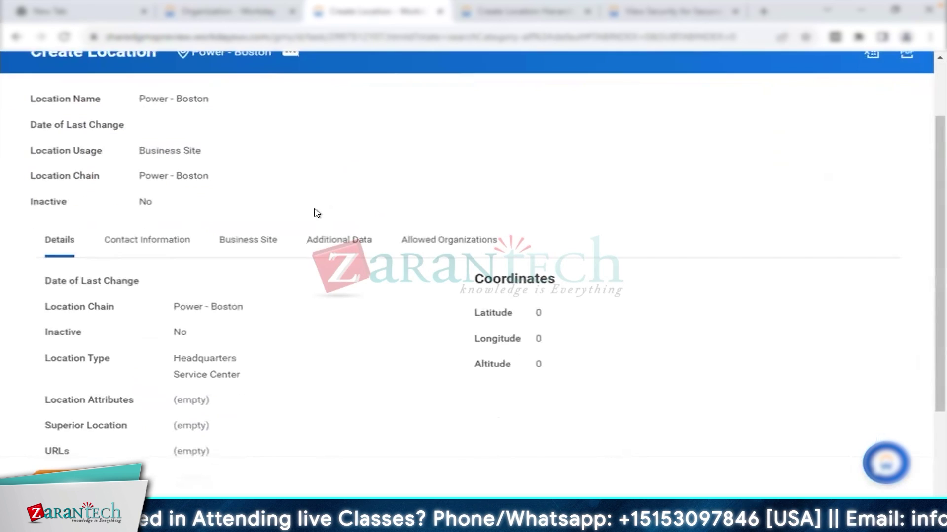
{"action": "scroll", "coordinate": [317, 213], "scroll_direction": "down", "scroll_amount": 3}
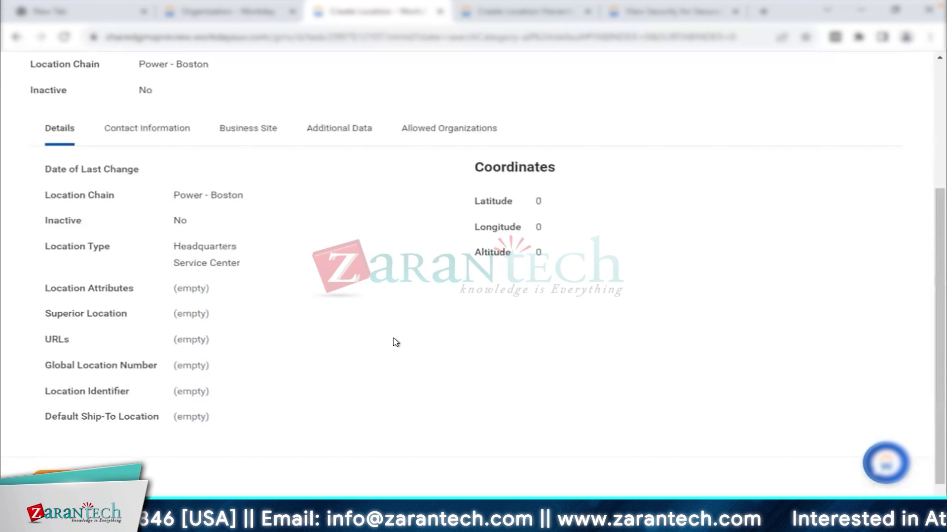
{"action": "scroll", "coordinate": [396, 342], "scroll_direction": "up", "scroll_amount": 5}
Start Assign Location Hierarchies for Power - Boston with reorganization Power_reorganization_event
{"action": "left_click", "coordinate": [290, 134]}
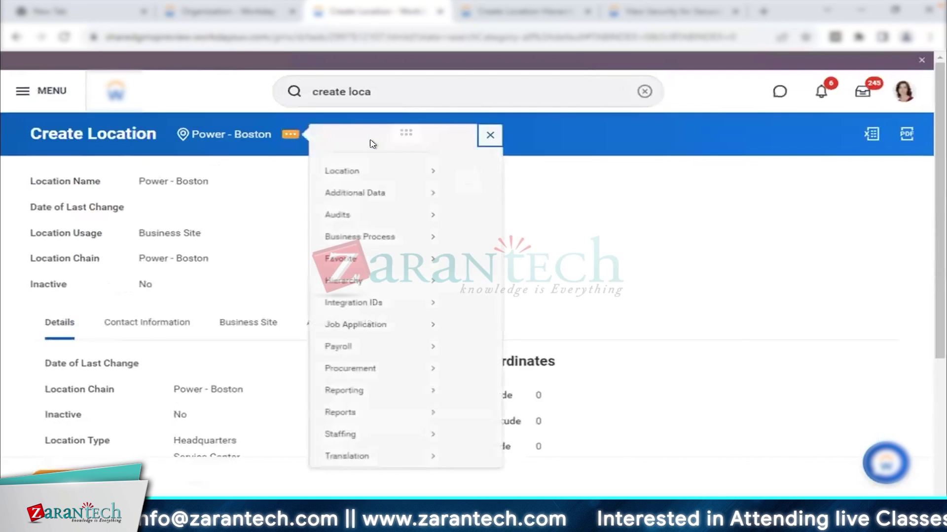
{"action": "mouse_move", "coordinate": [401, 187]}
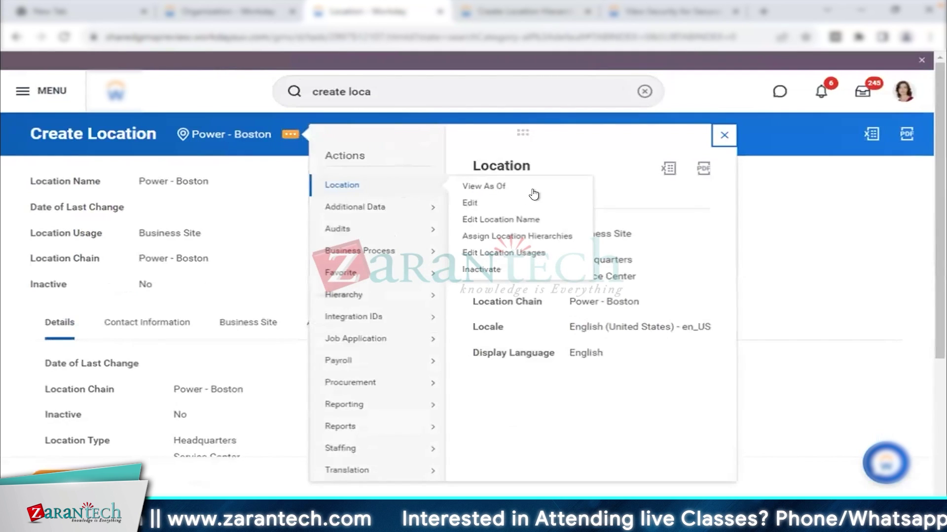
{"action": "left_click", "coordinate": [538, 241]}
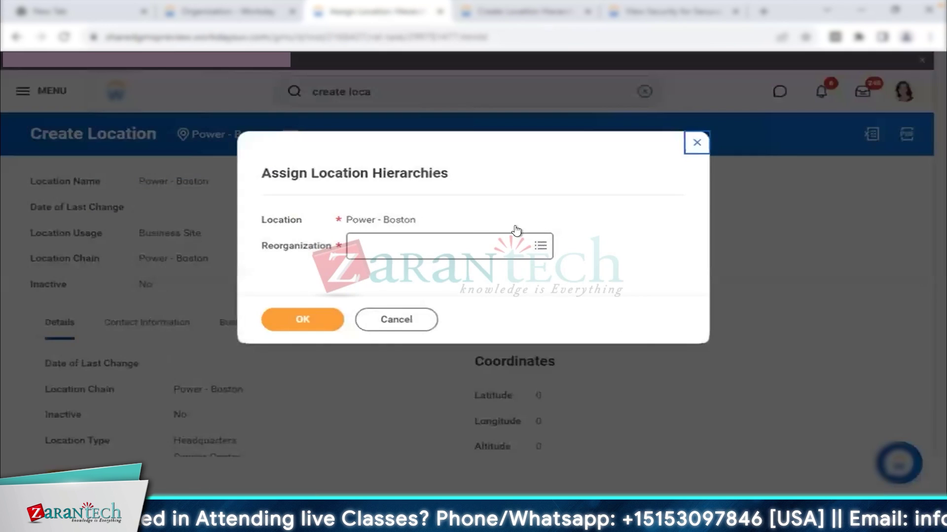
{"action": "left_click", "coordinate": [448, 246]}
{"action": "type", "text": "power"}
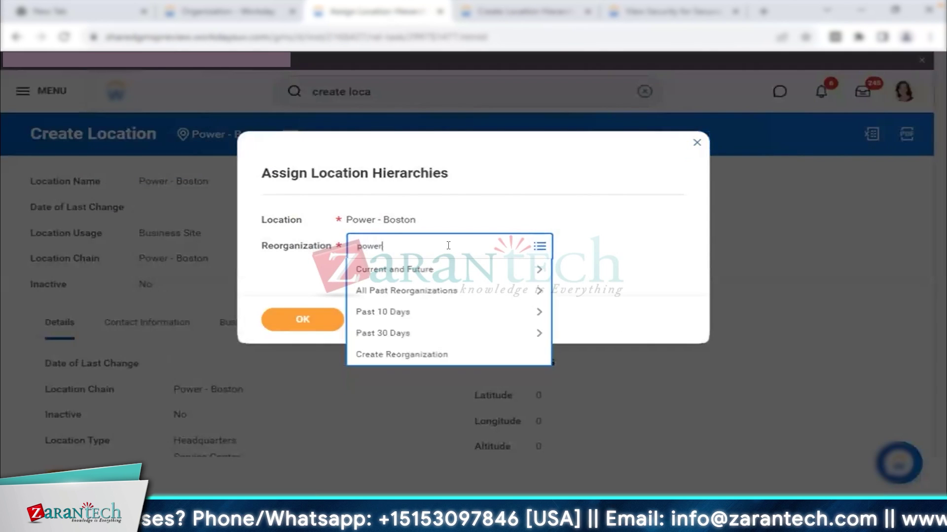
{"action": "key", "text": "Return"}
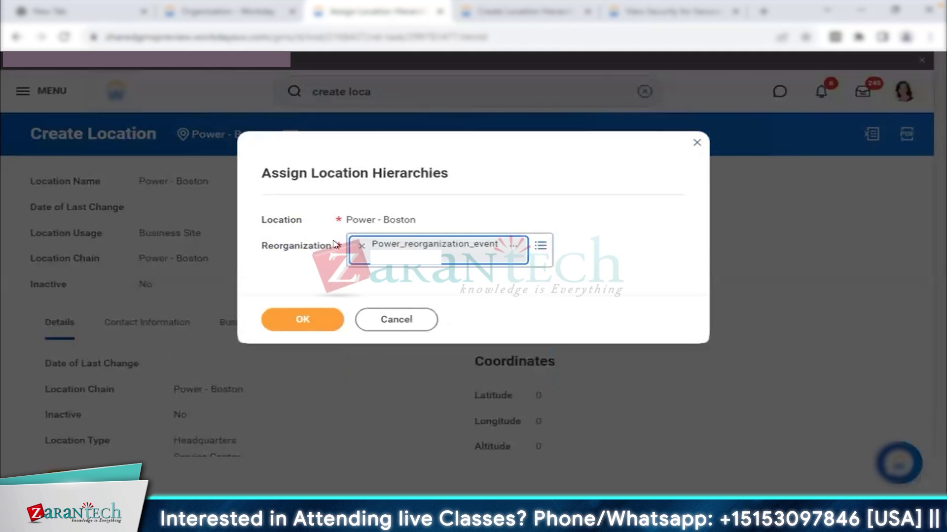
{"action": "left_click", "coordinate": [302, 318]}
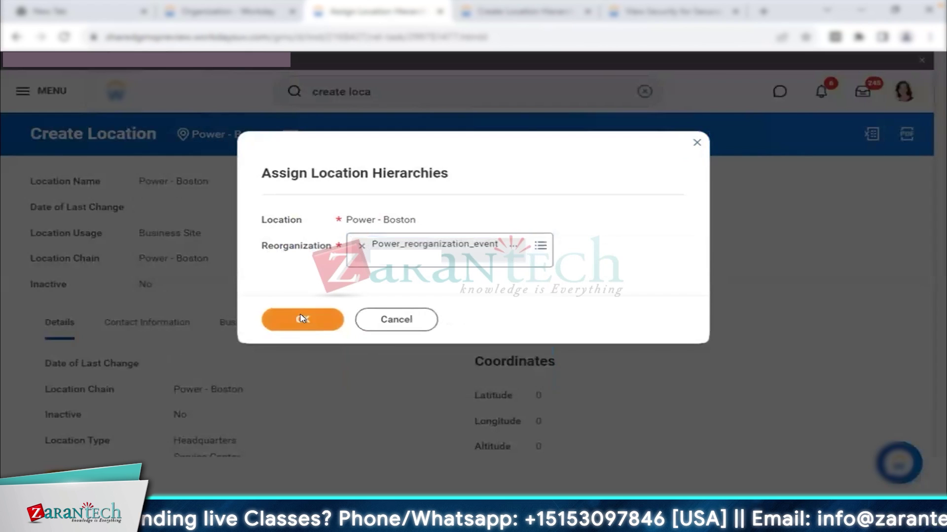
Search organizations for 'power', check Power AMERICA in a new tab, then select Power - USA
{"action": "left_click", "coordinate": [296, 275]}
{"action": "type", "text": "power"}
{"action": "key", "text": "Return"}
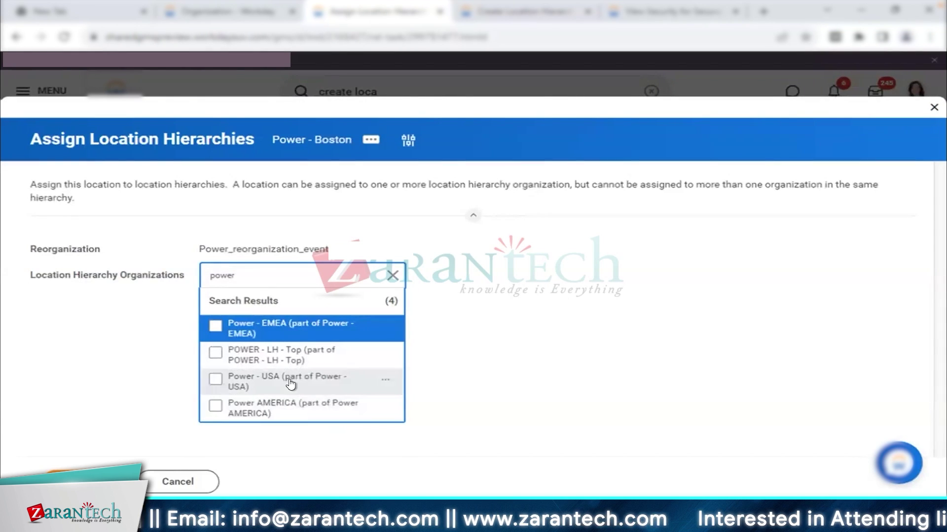
{"action": "left_click", "coordinate": [385, 406]}
{"action": "right_click", "coordinate": [469, 222]}
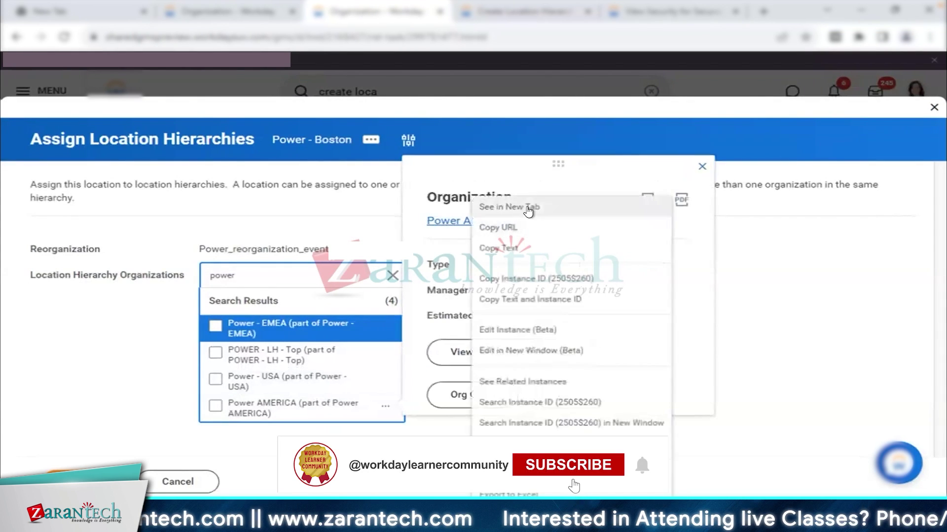
{"action": "left_click", "coordinate": [560, 209]}
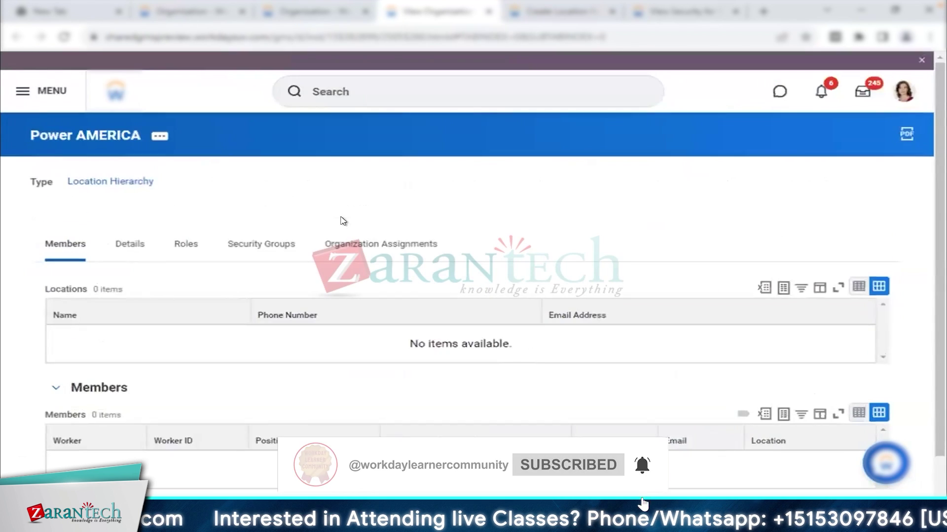
{"action": "key", "text": "ctrl+shift+Tab"}
{"action": "left_click", "coordinate": [238, 373]}
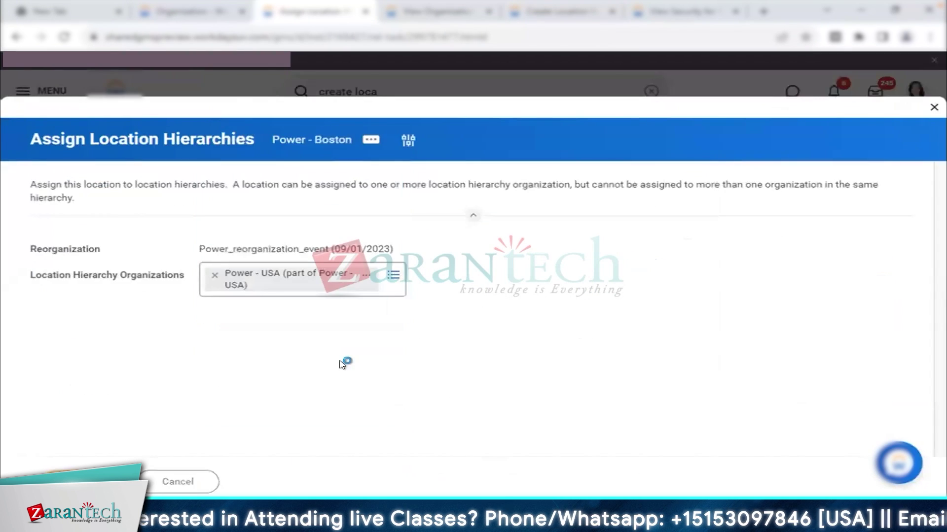